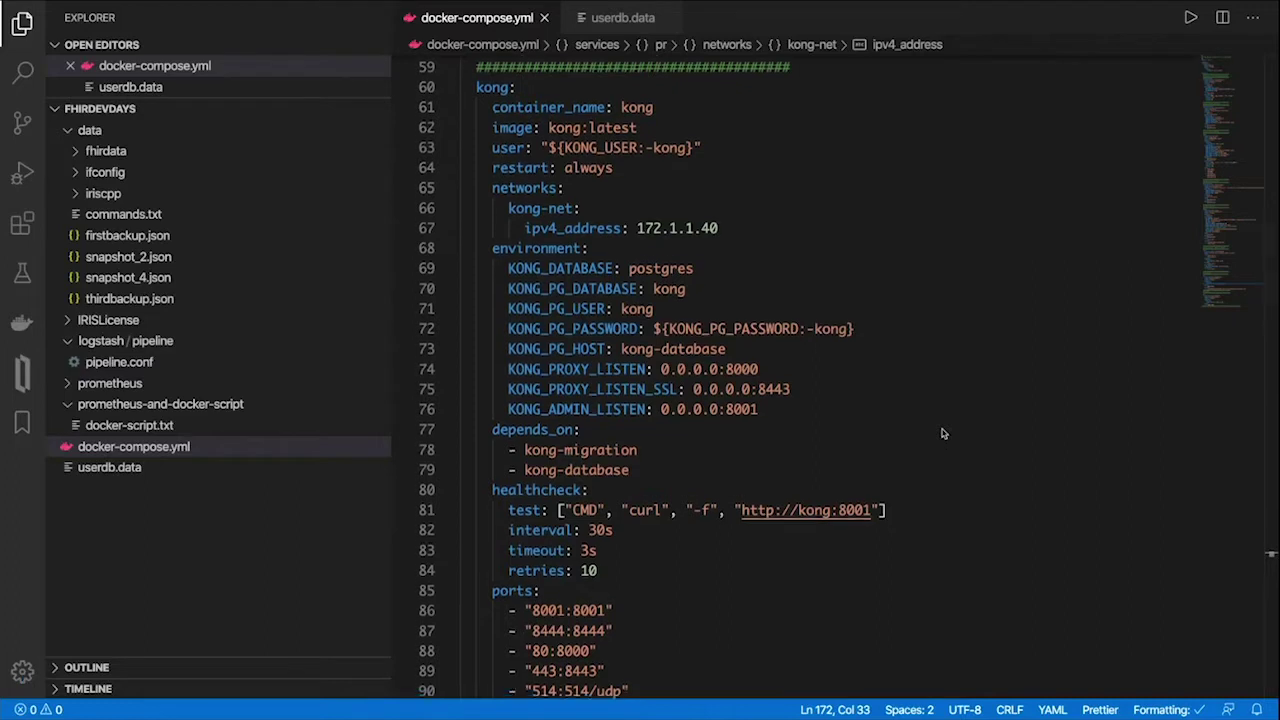
Scroll docker-compose.yml down to the kong service's environment, healthcheck and port mappings
scroll(942, 433, down, 1)
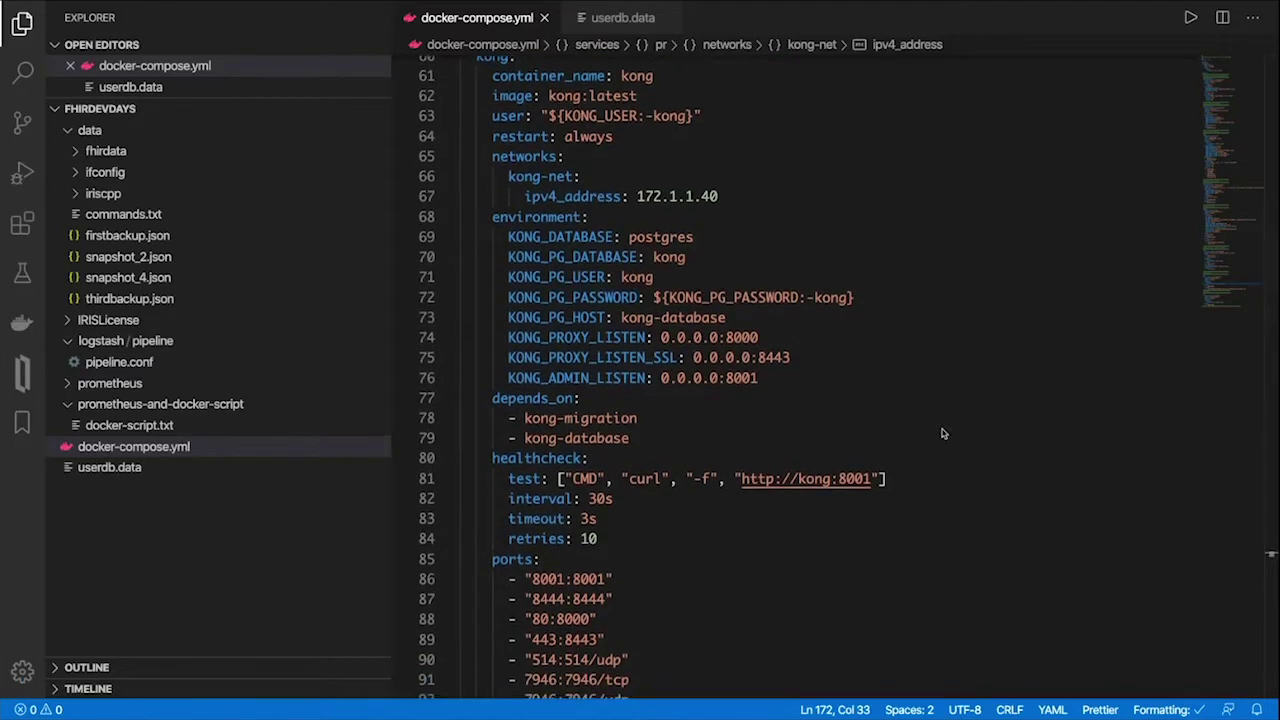
Scroll past the Konga and IRIS services to Prometheus at 172.1.1.42, port 9090:9090
scroll(942, 433, down, 2)
scroll(942, 433, up, 2)
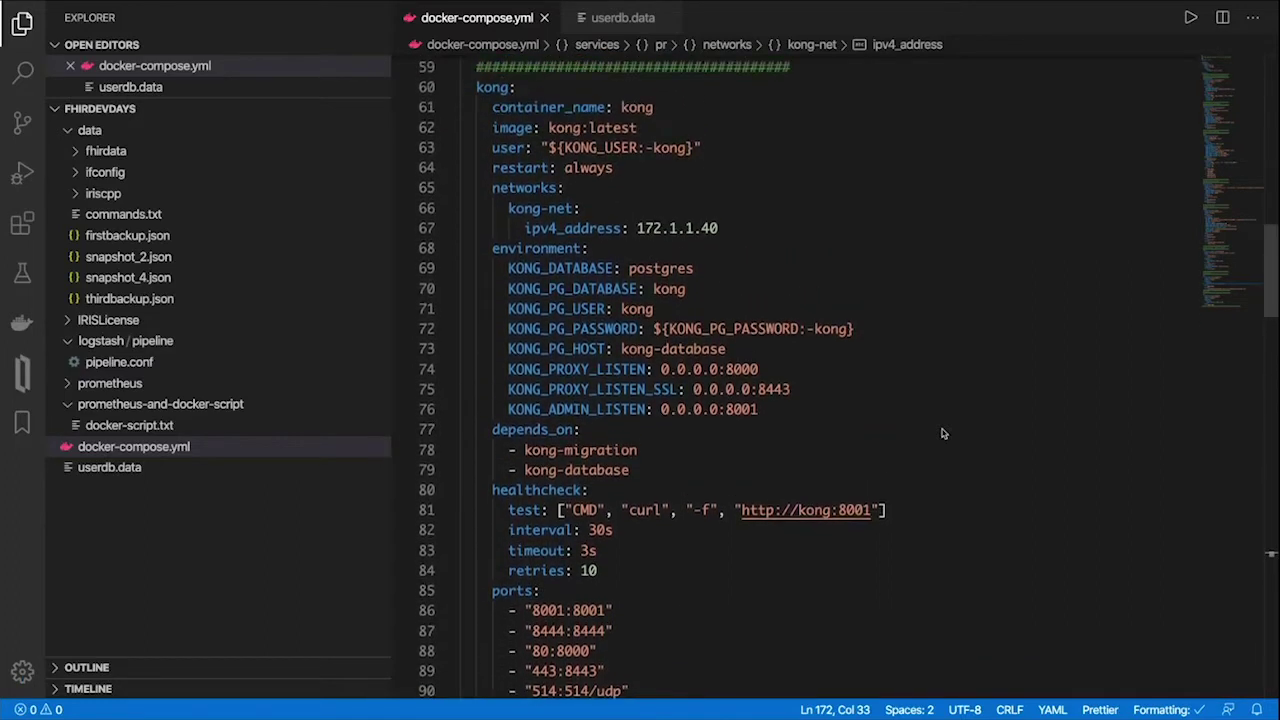
scroll(907, 396, down, 3)
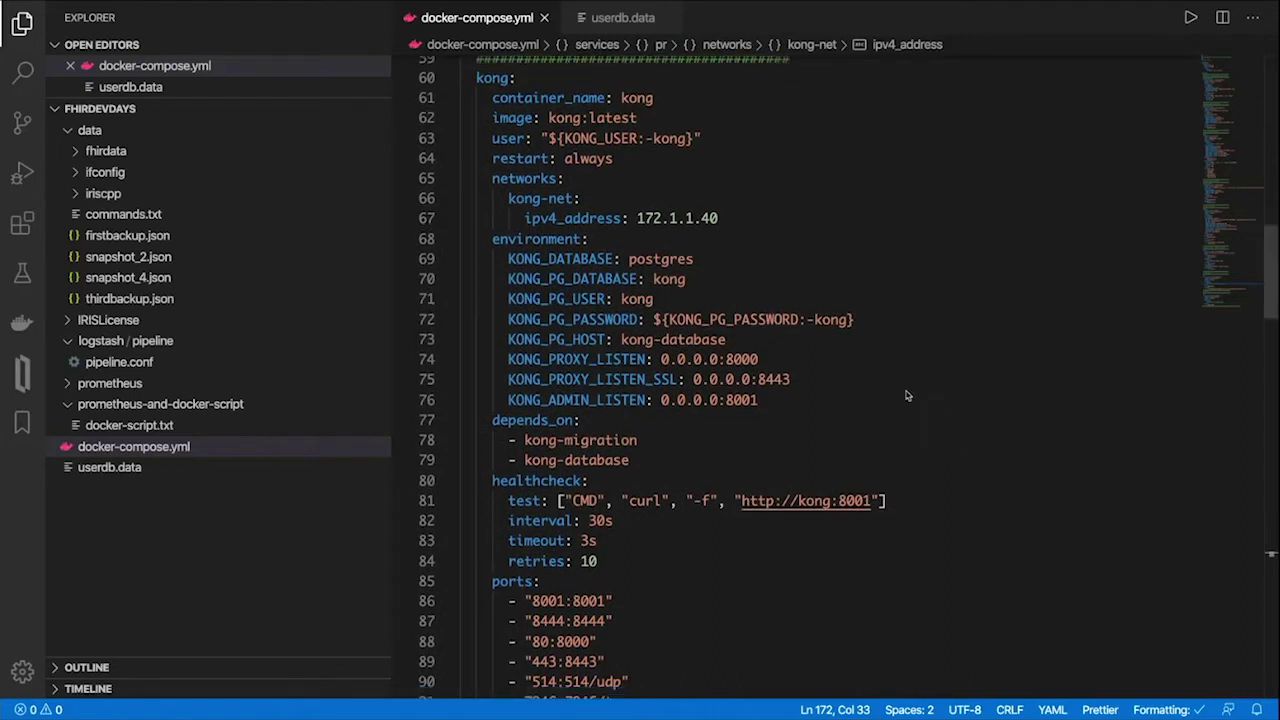
scroll(907, 396, down, 2)
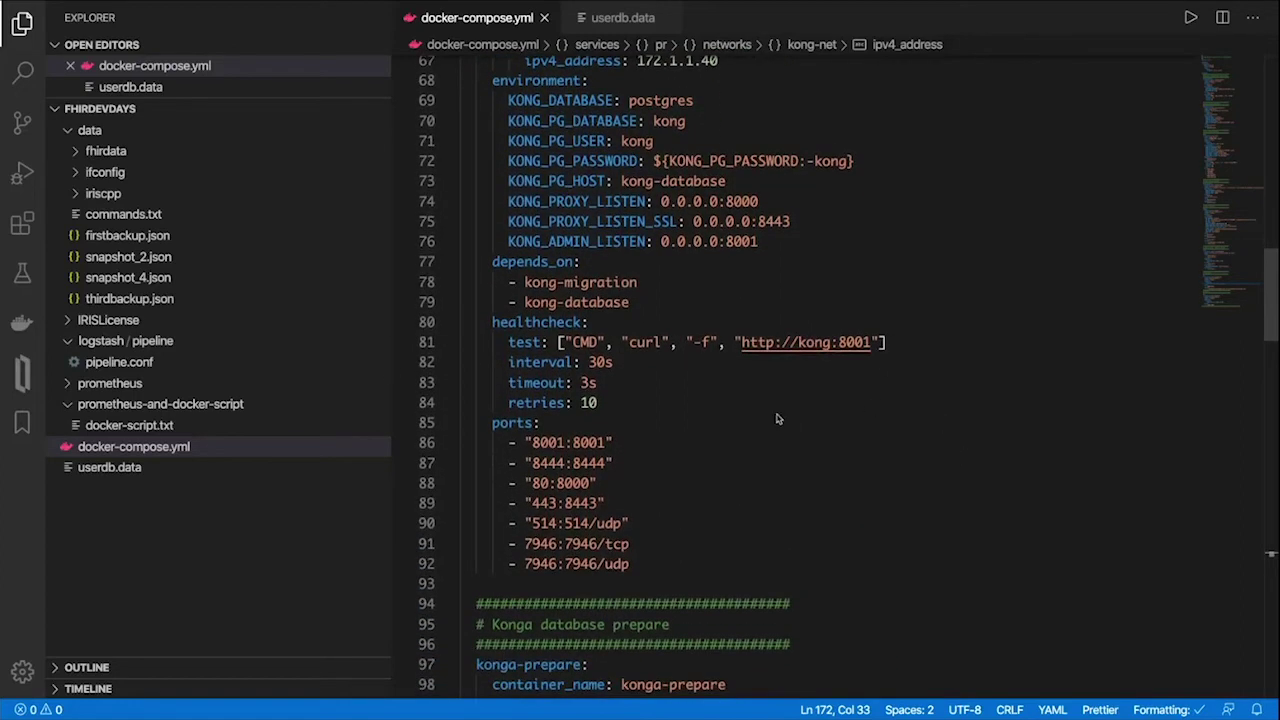
scroll(778, 419, down, 1)
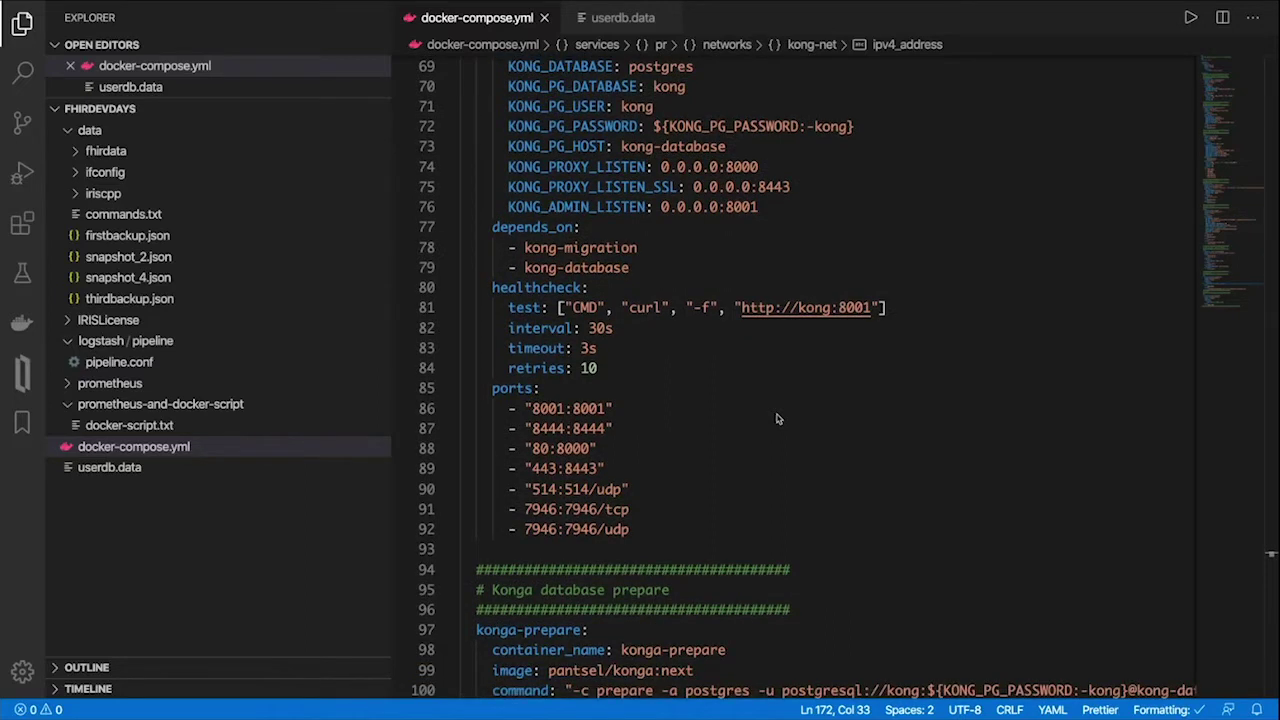
scroll(778, 419, down, 8)
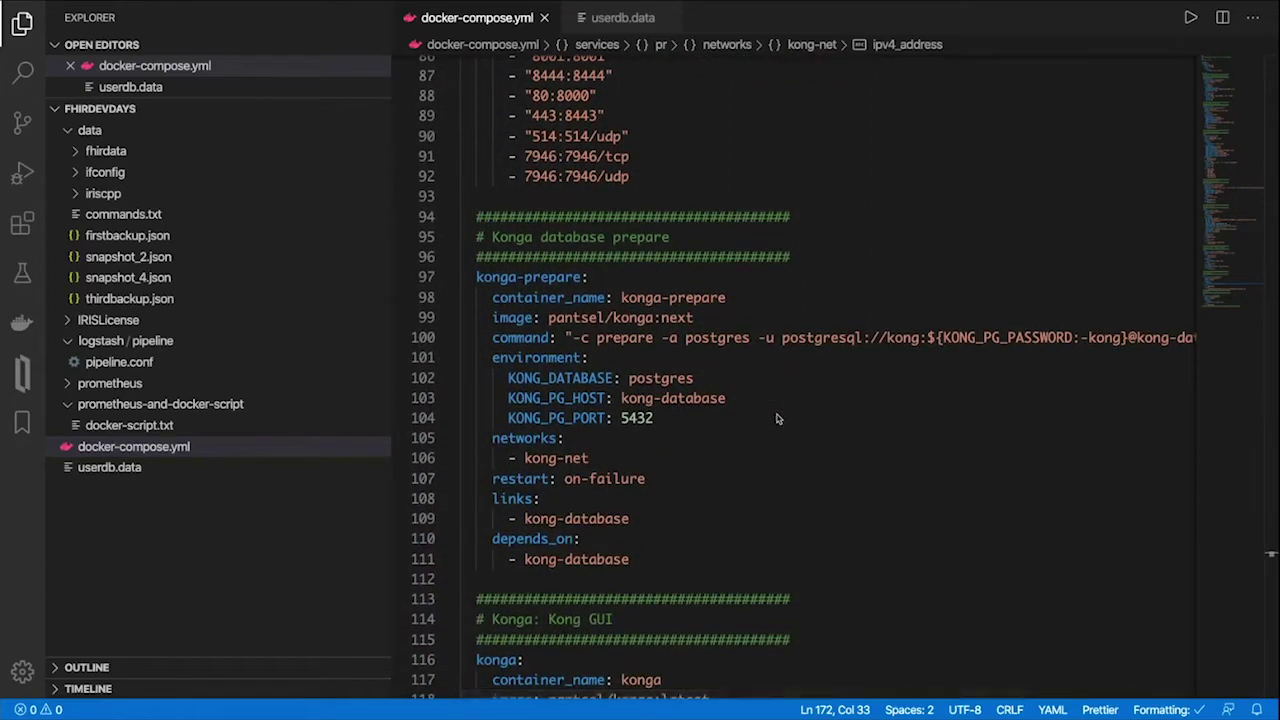
scroll(778, 419, down, 4)
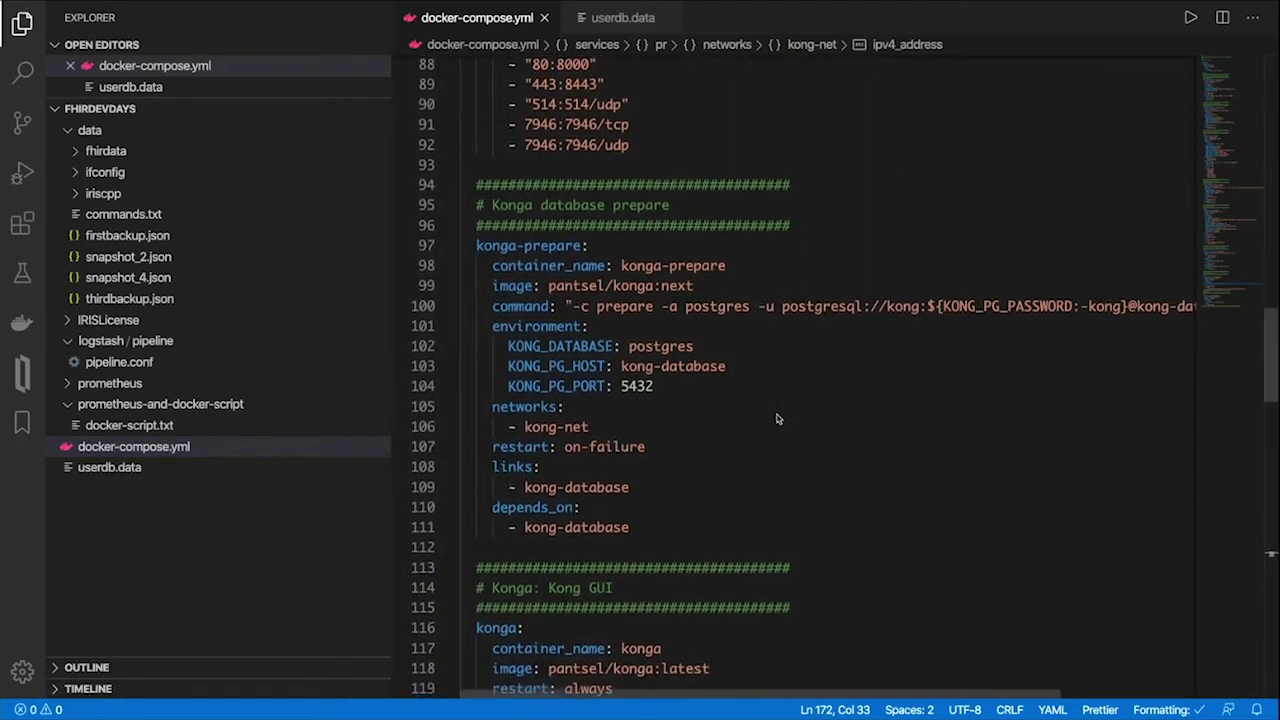
scroll(778, 419, down, 5)
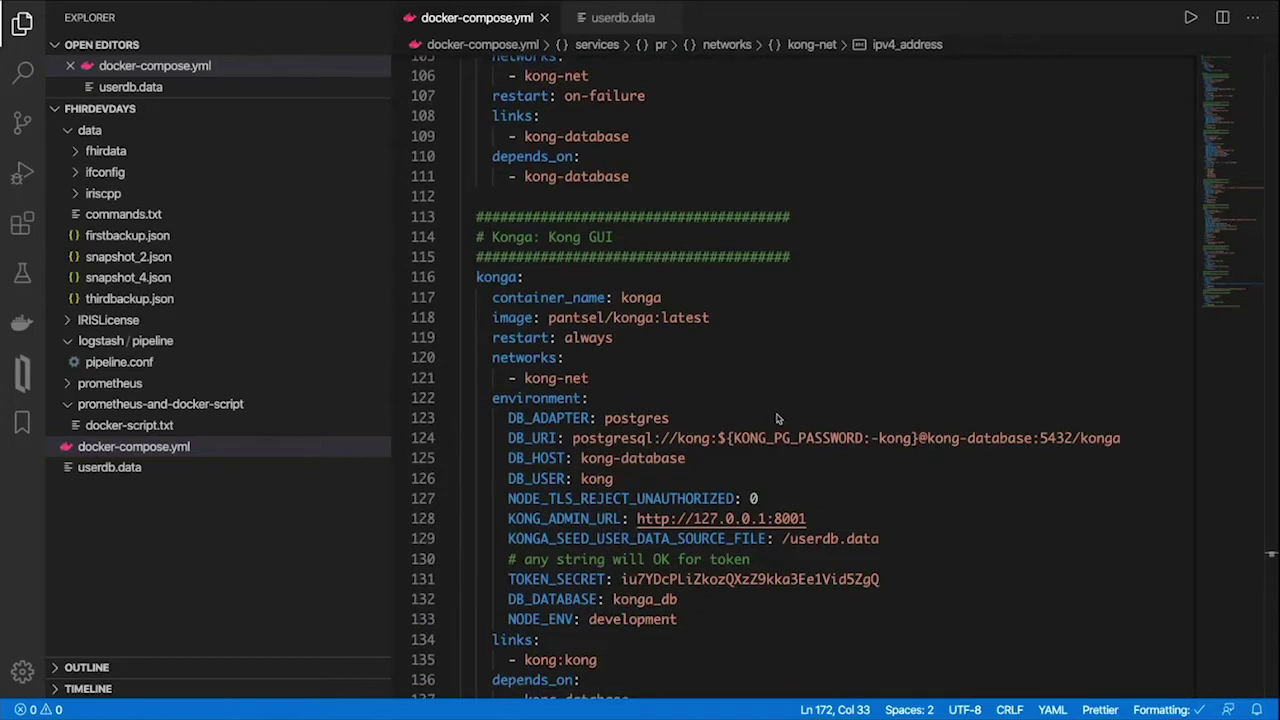
scroll(778, 419, down, 10)
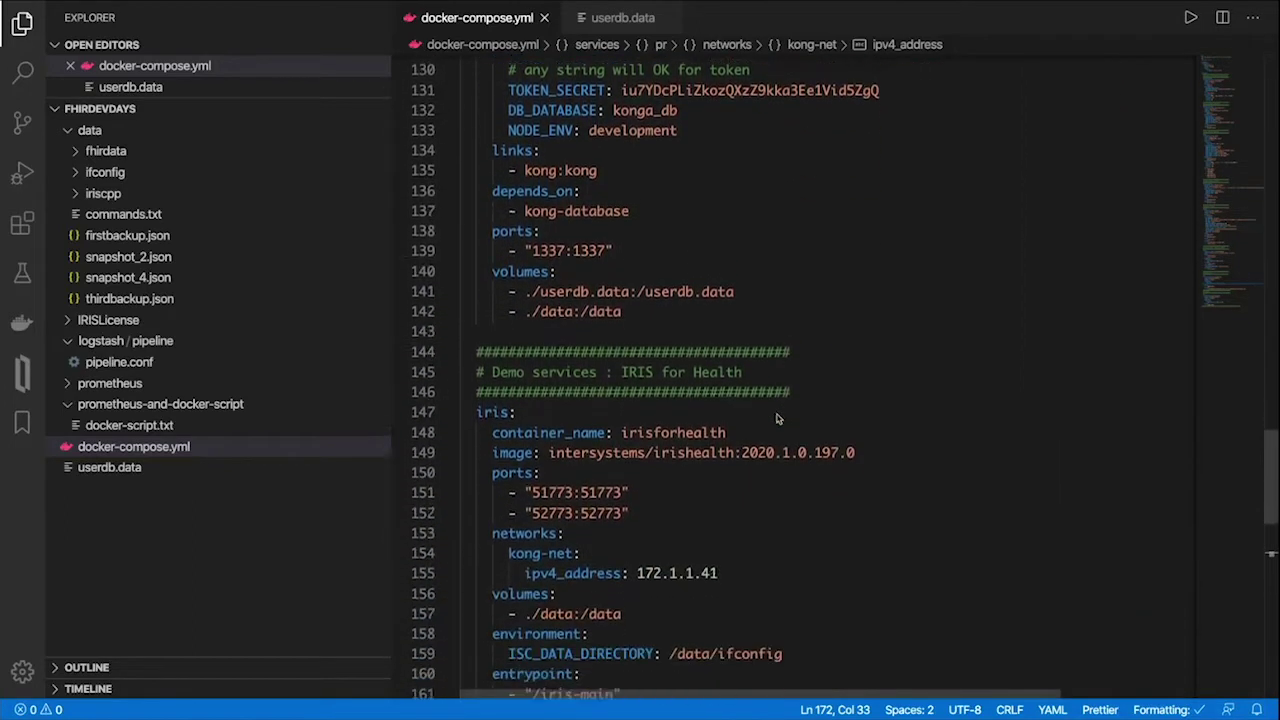
scroll(778, 419, down, 4)
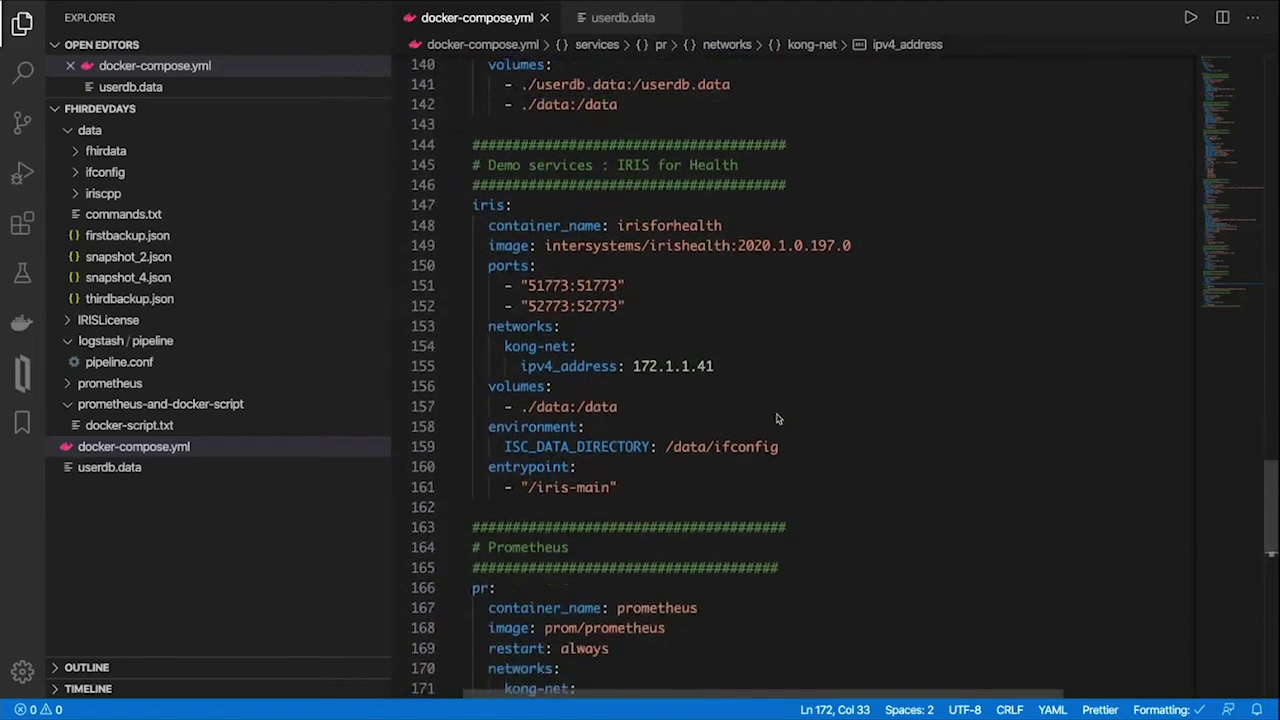
scroll(778, 419, down, 5)
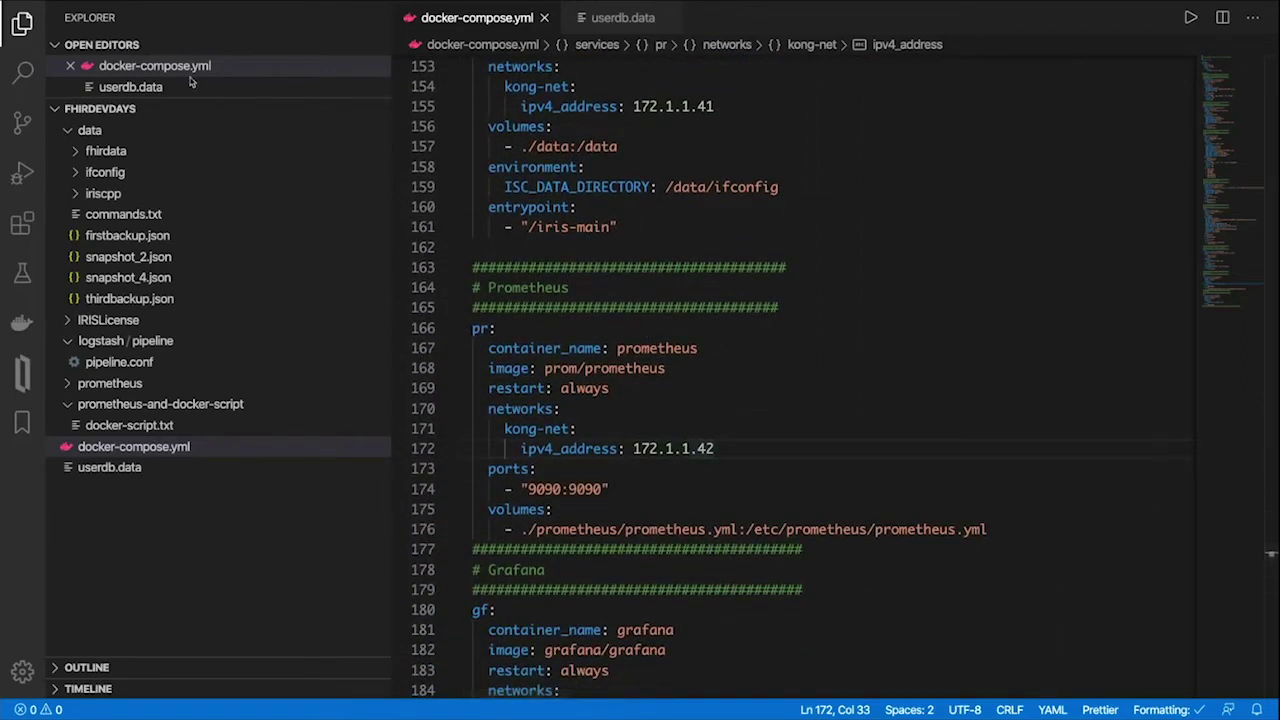
mouse_move(158, 4)
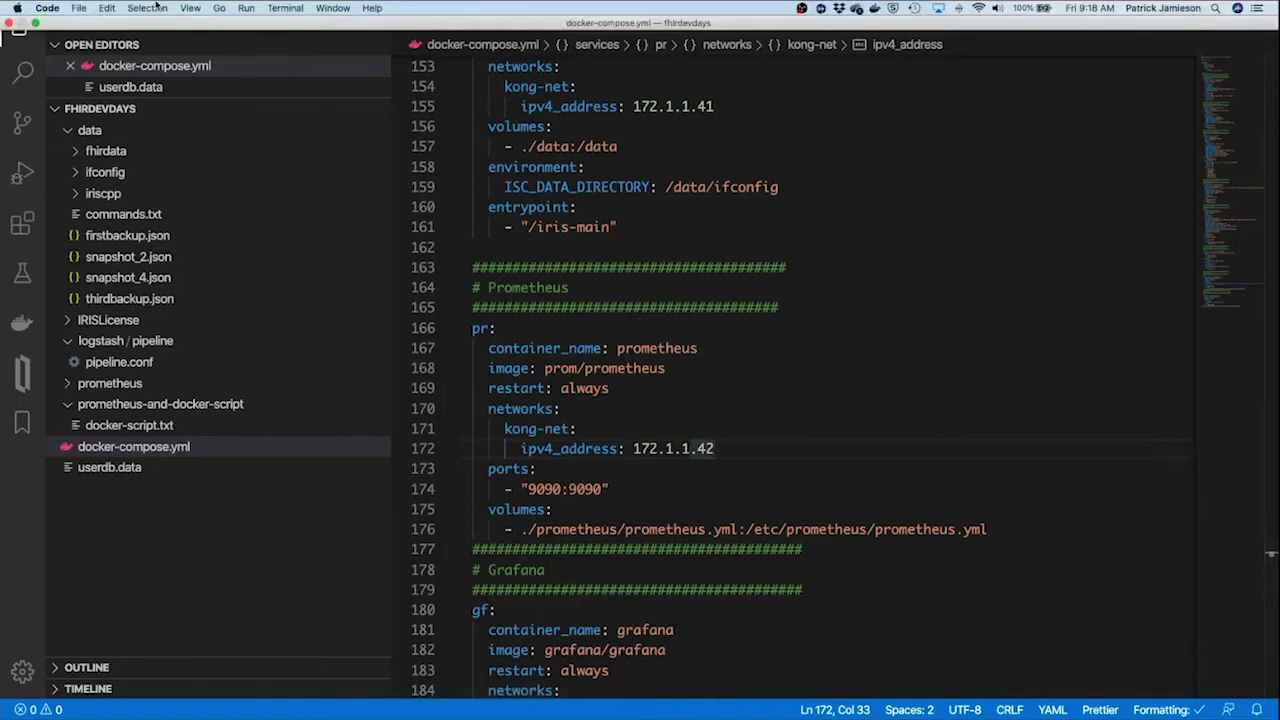
Exit VS Code full screen and bring the FHIRServer GitHub page forward in Chrome
click(36, 22)
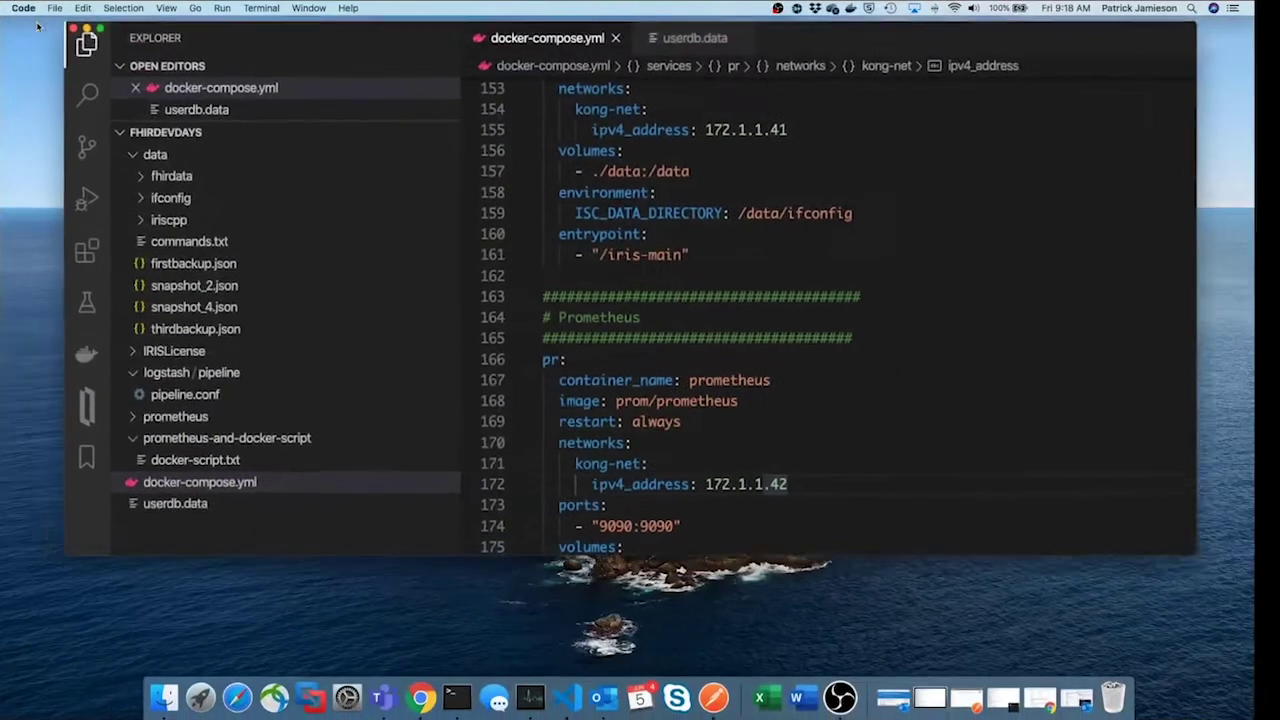
right_click(438, 690)
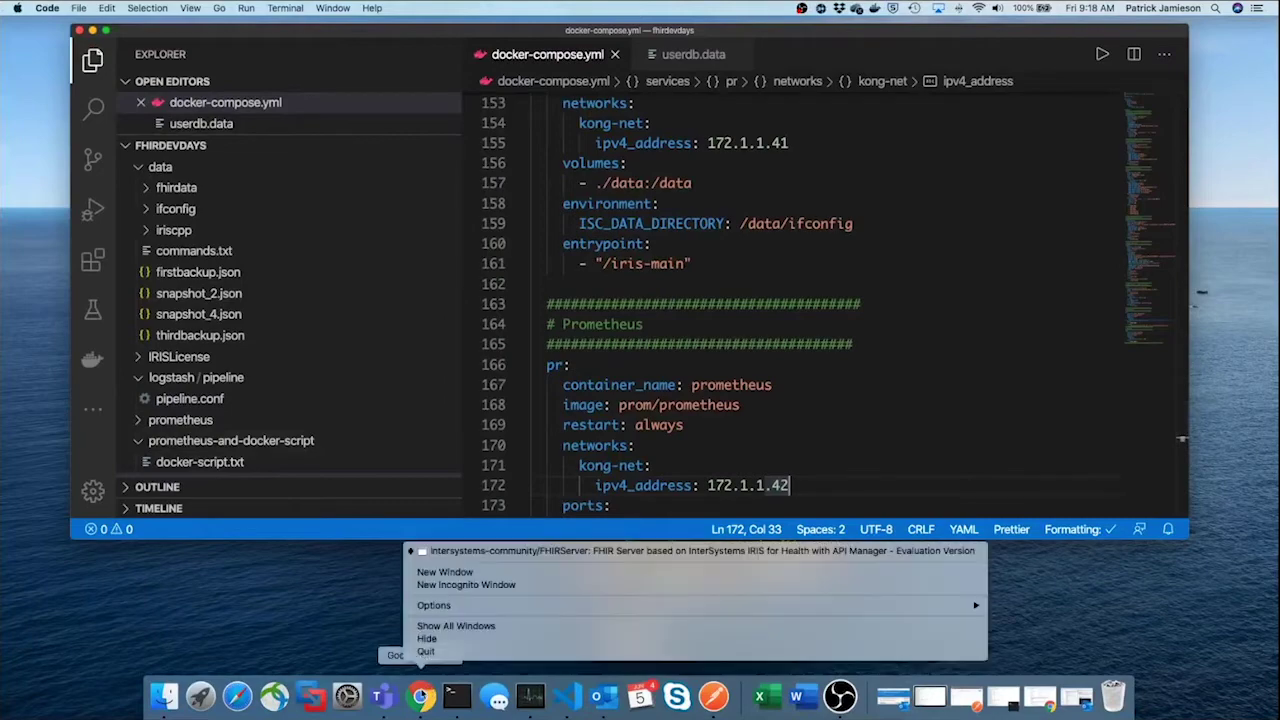
click(498, 552)
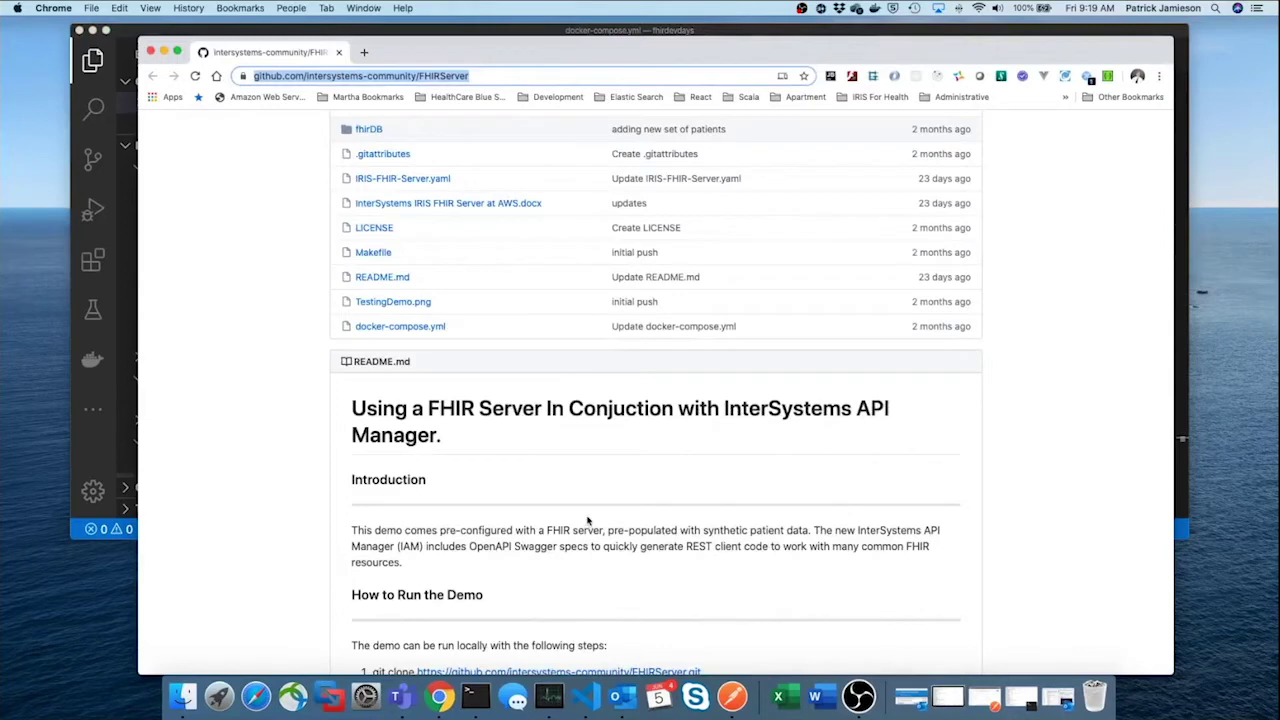
Read the README's demo-run steps, then minimize the browser and VS Code
scroll(587, 520, up, 5)
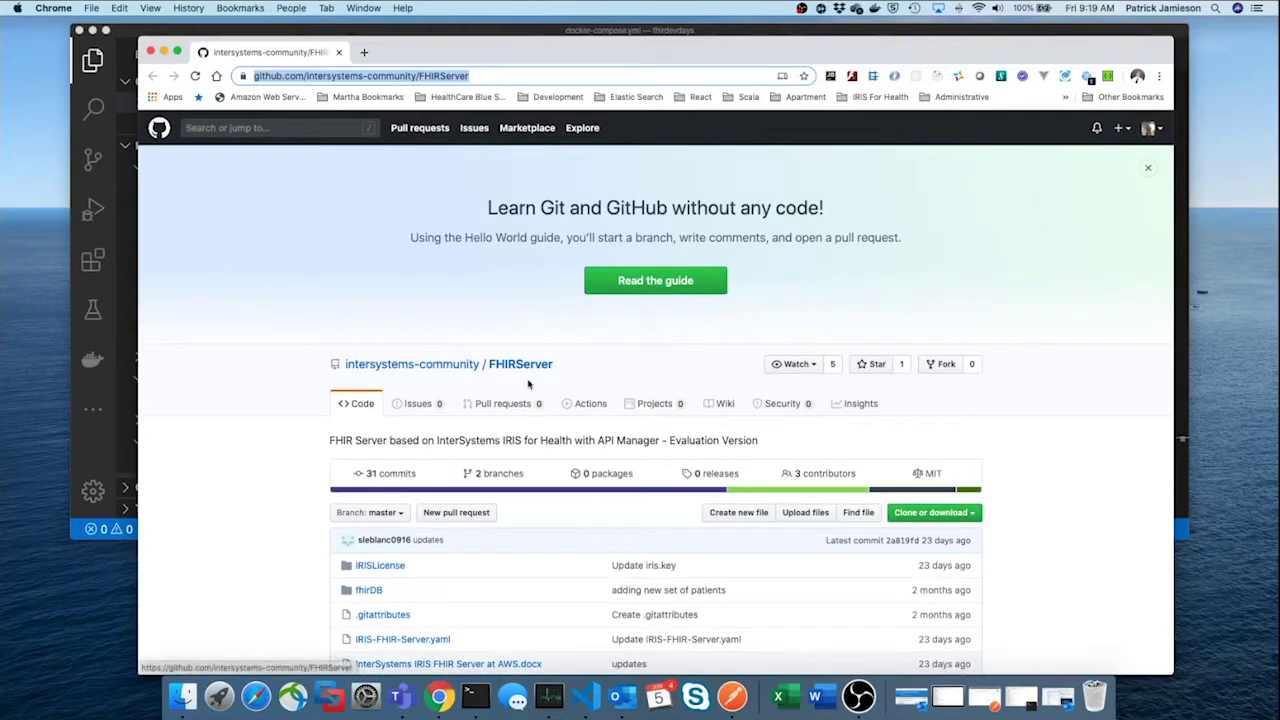
scroll(605, 400, down, 2)
scroll(608, 397, down, 6)
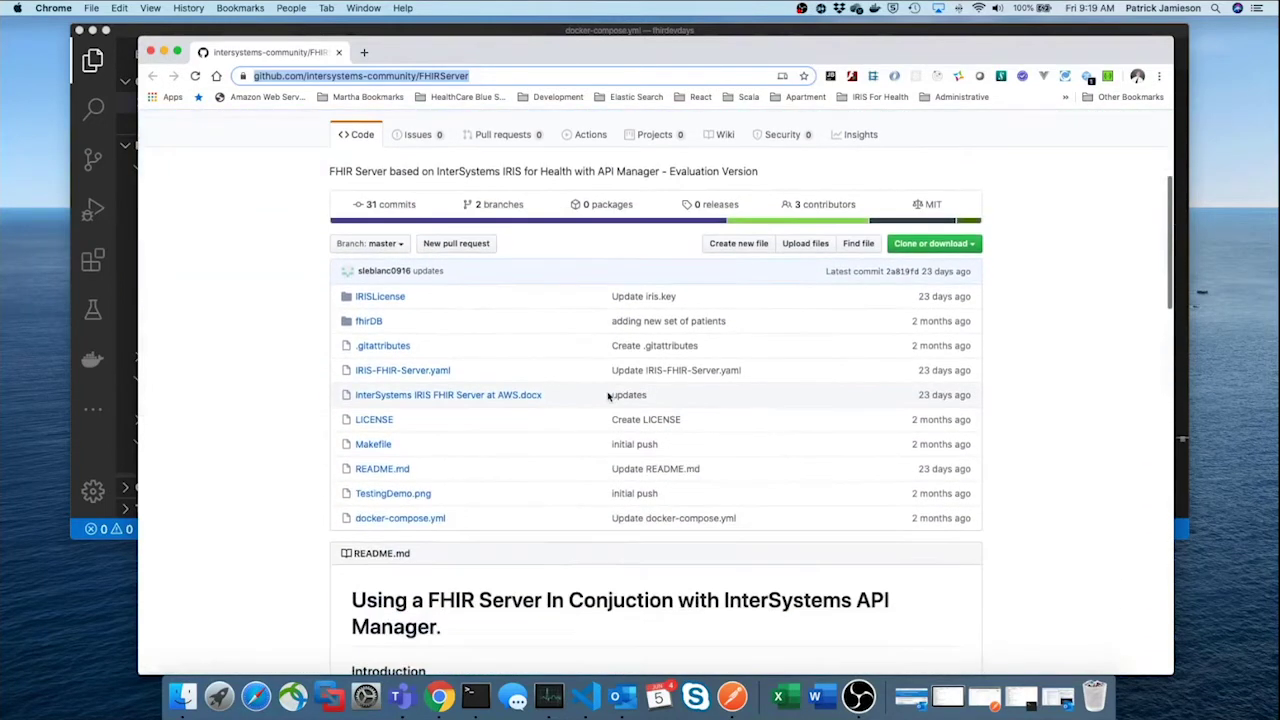
scroll(608, 397, down, 2)
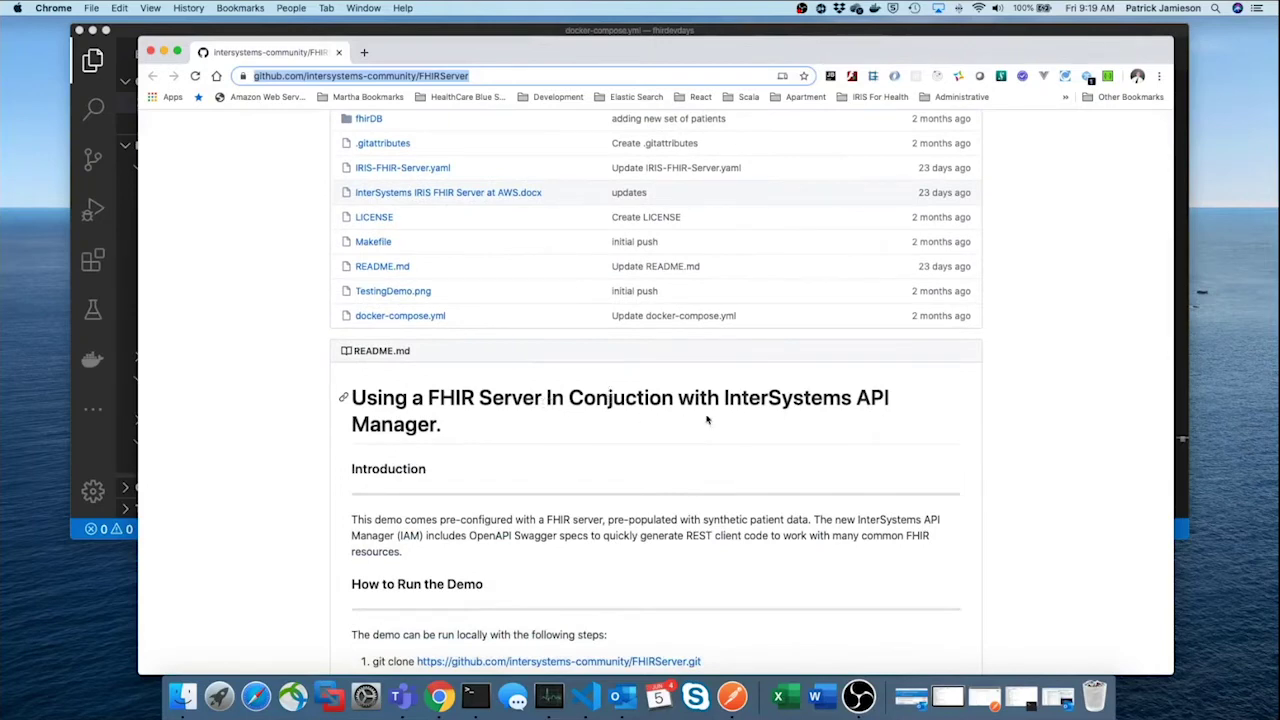
scroll(732, 426, down, 3)
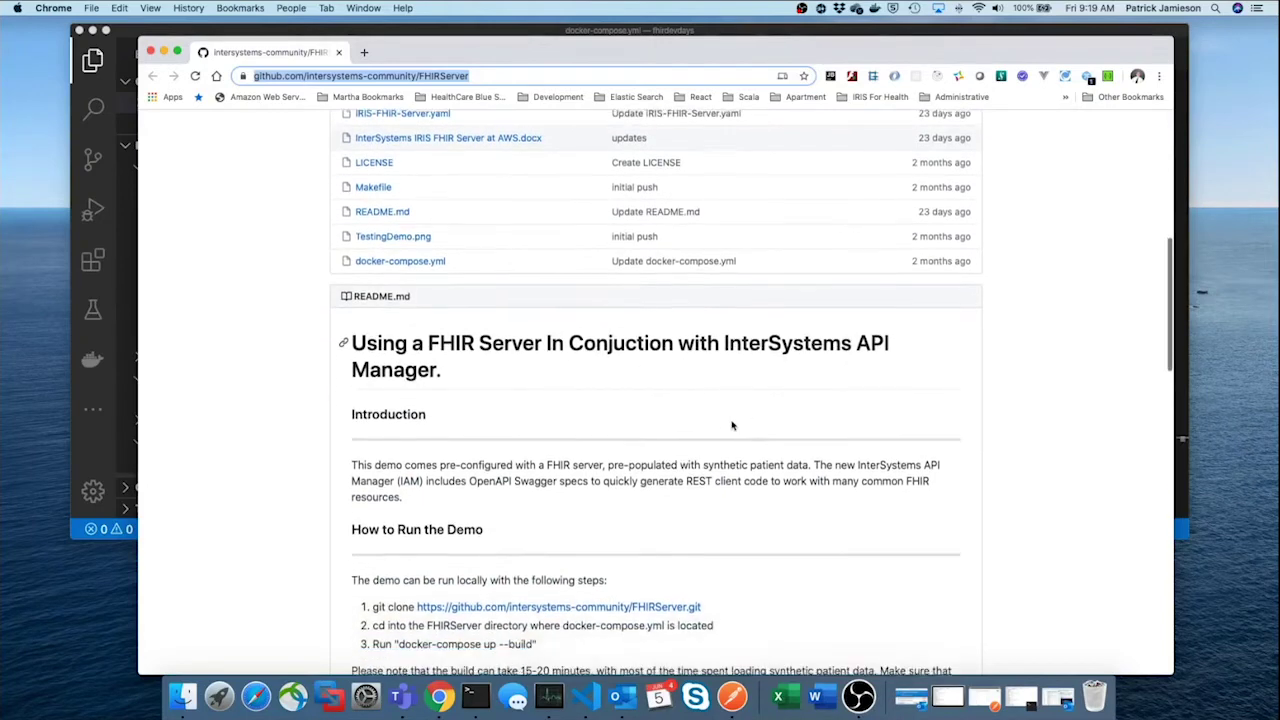
scroll(732, 426, down, 3)
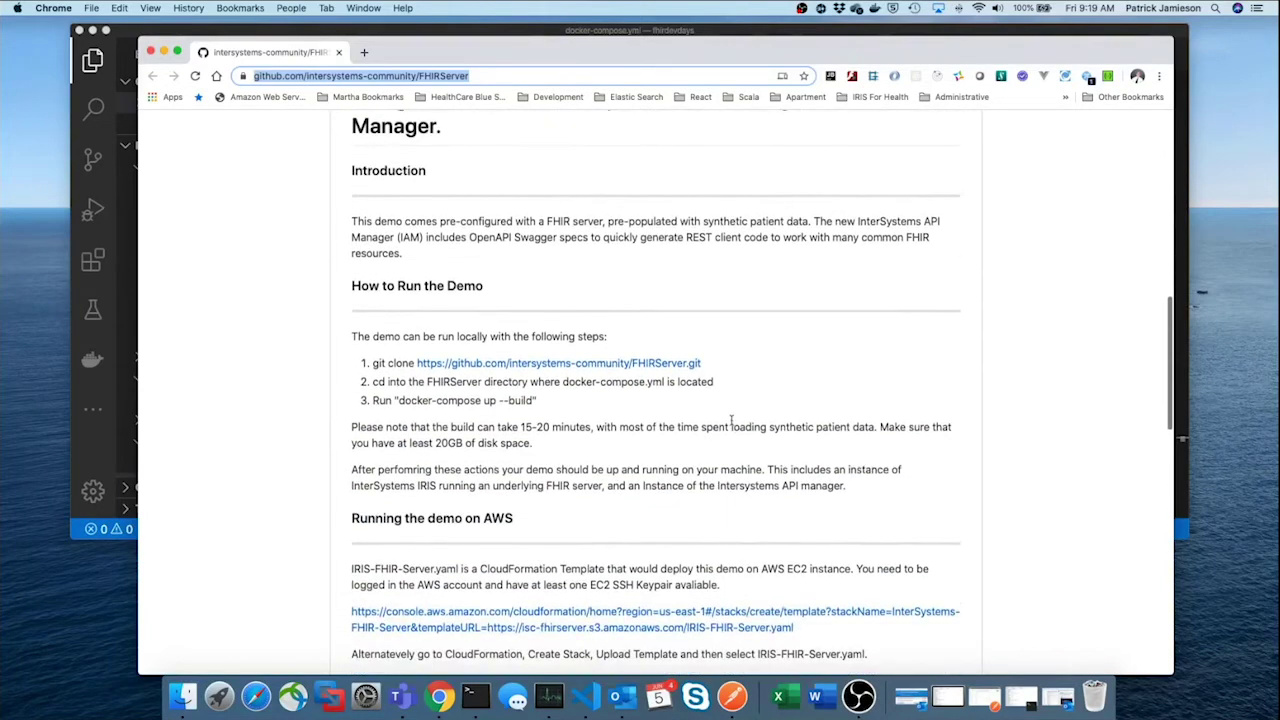
scroll(732, 426, down, 1)
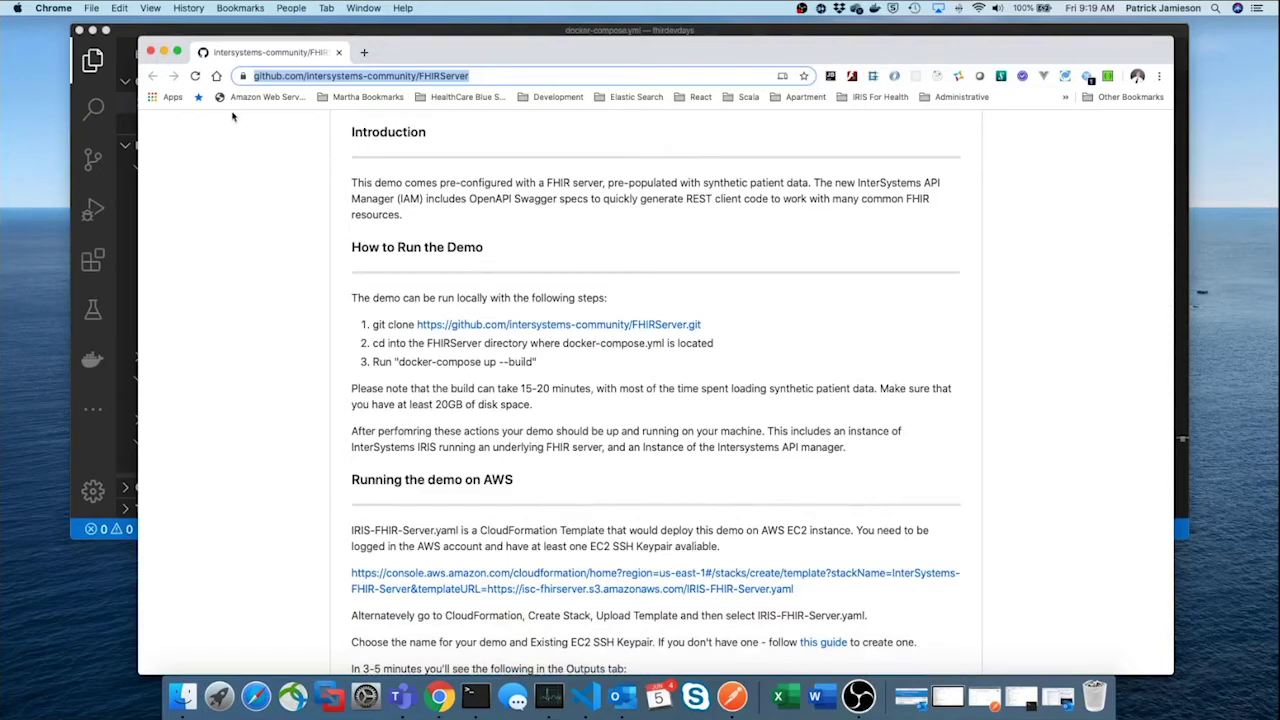
click(164, 52)
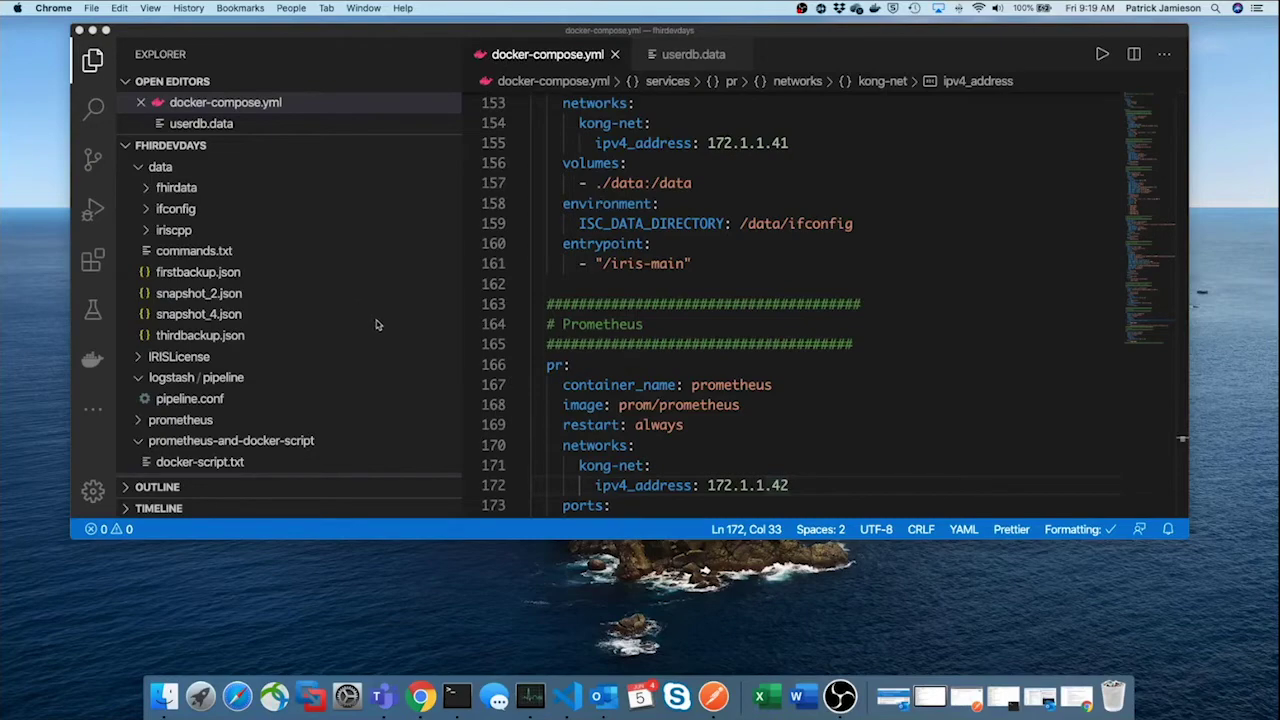
click(92, 31)
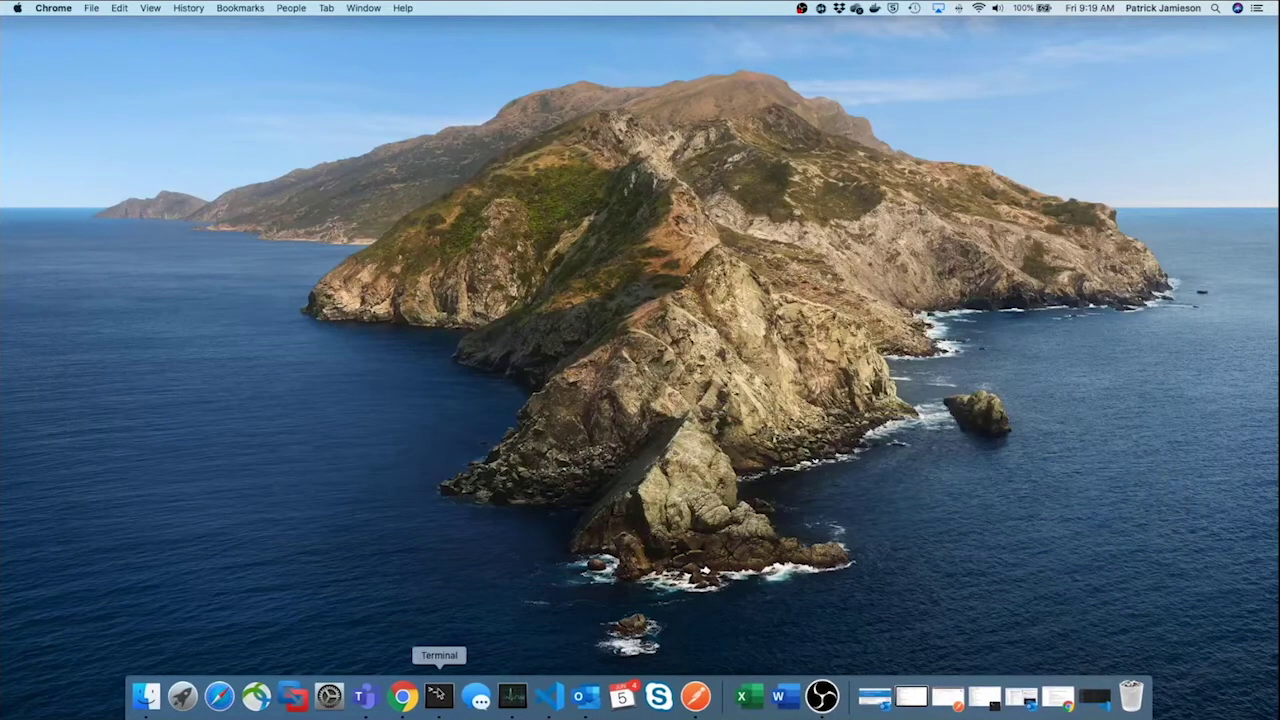
In Terminal, rerun docker-compose down and up -d to restart the stack detached
click(440, 694)
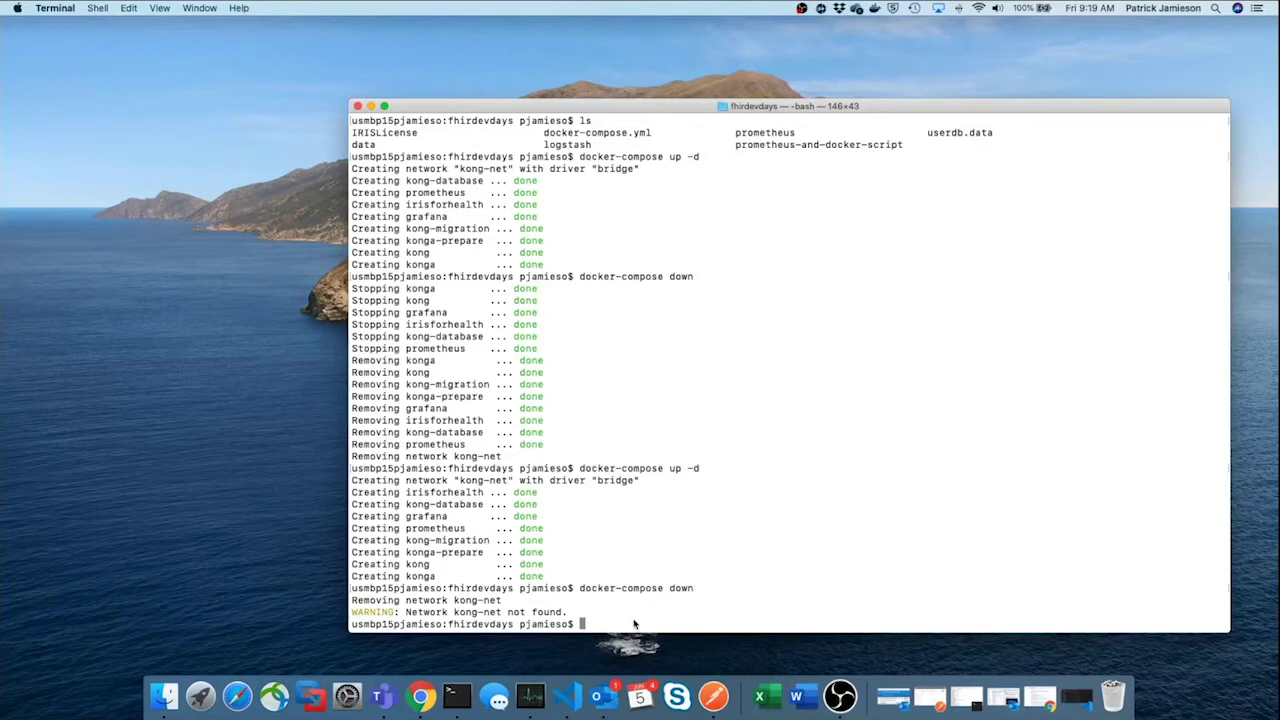
key(Up)
key(Up)
key(Return)
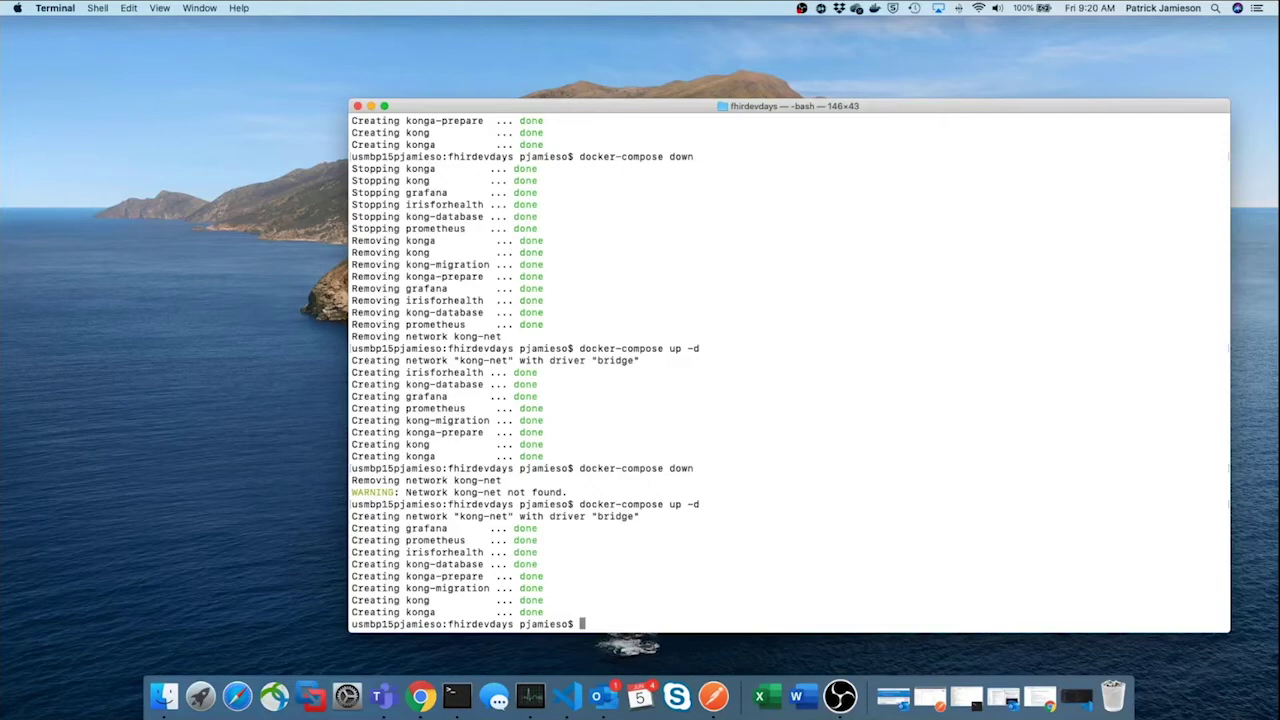
Run docker ps to confirm kong, konga, irisforhealth, prometheus and grafana are running, then minimize Terminal
text(docker ps)
key(Return)
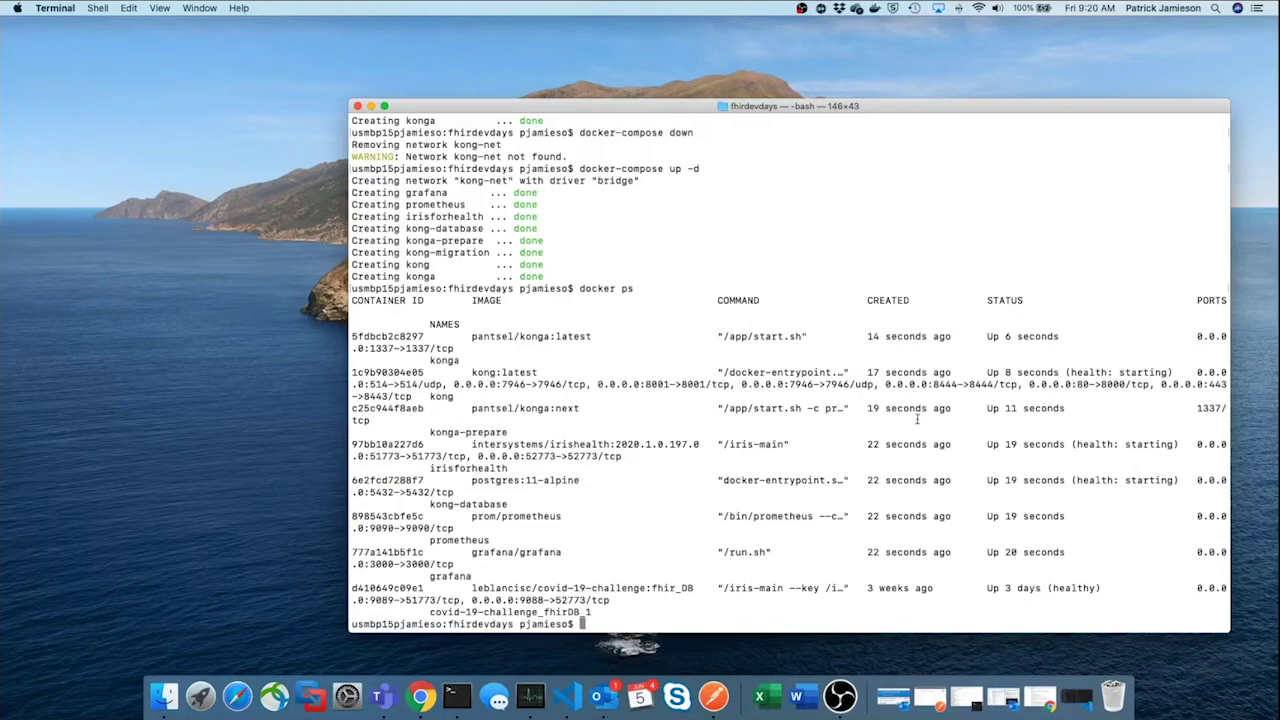
click(370, 106)
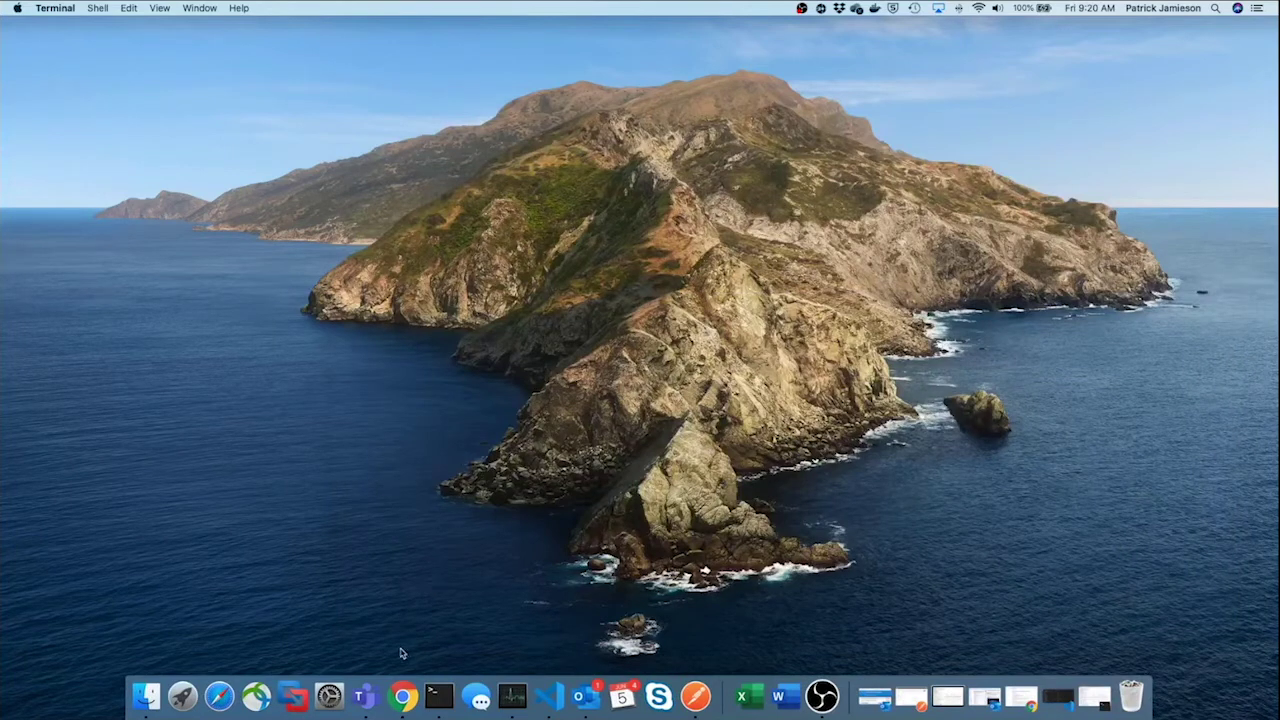
Open a new Chrome window, go to Konga at localhost:1337, and sign in
right_click(410, 708)
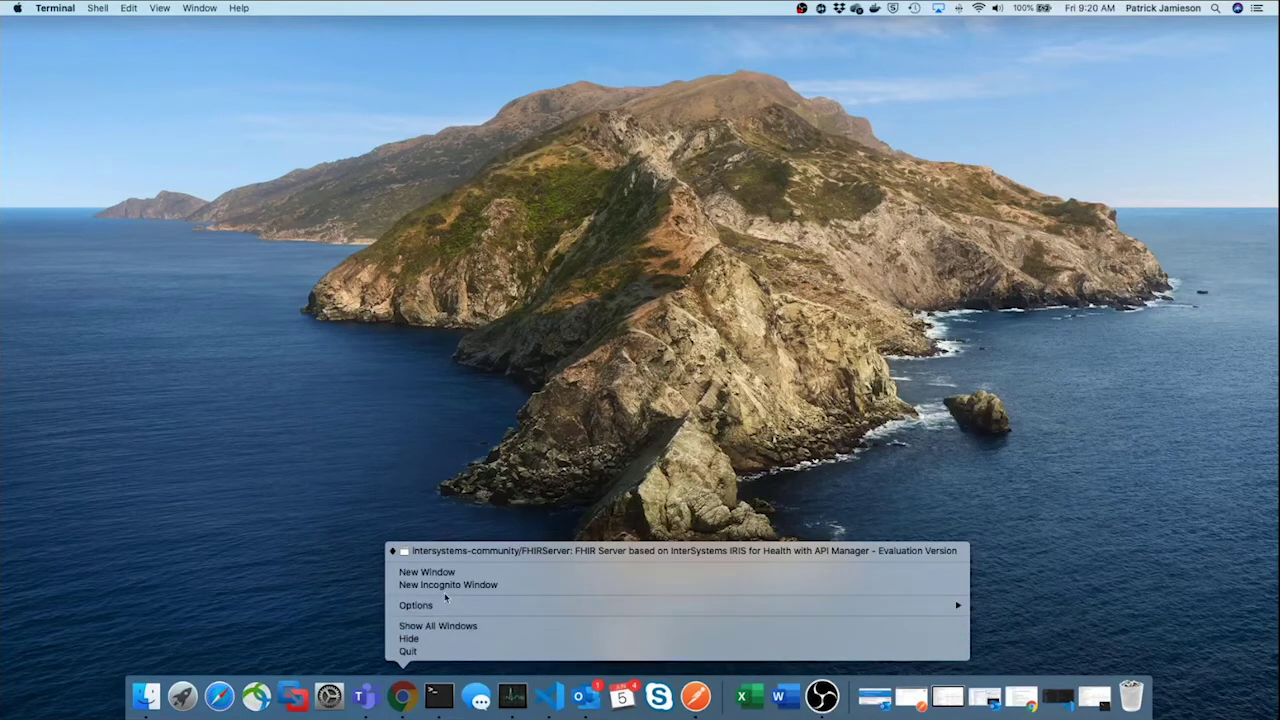
click(453, 573)
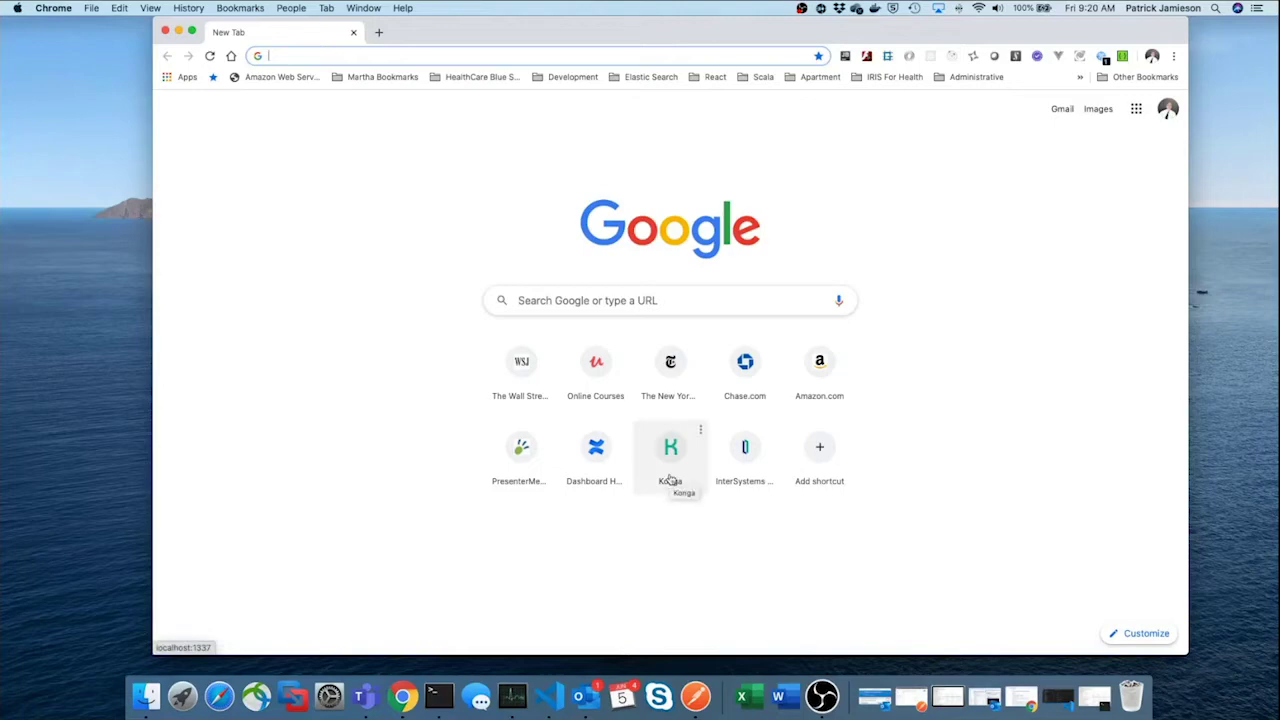
click(670, 470)
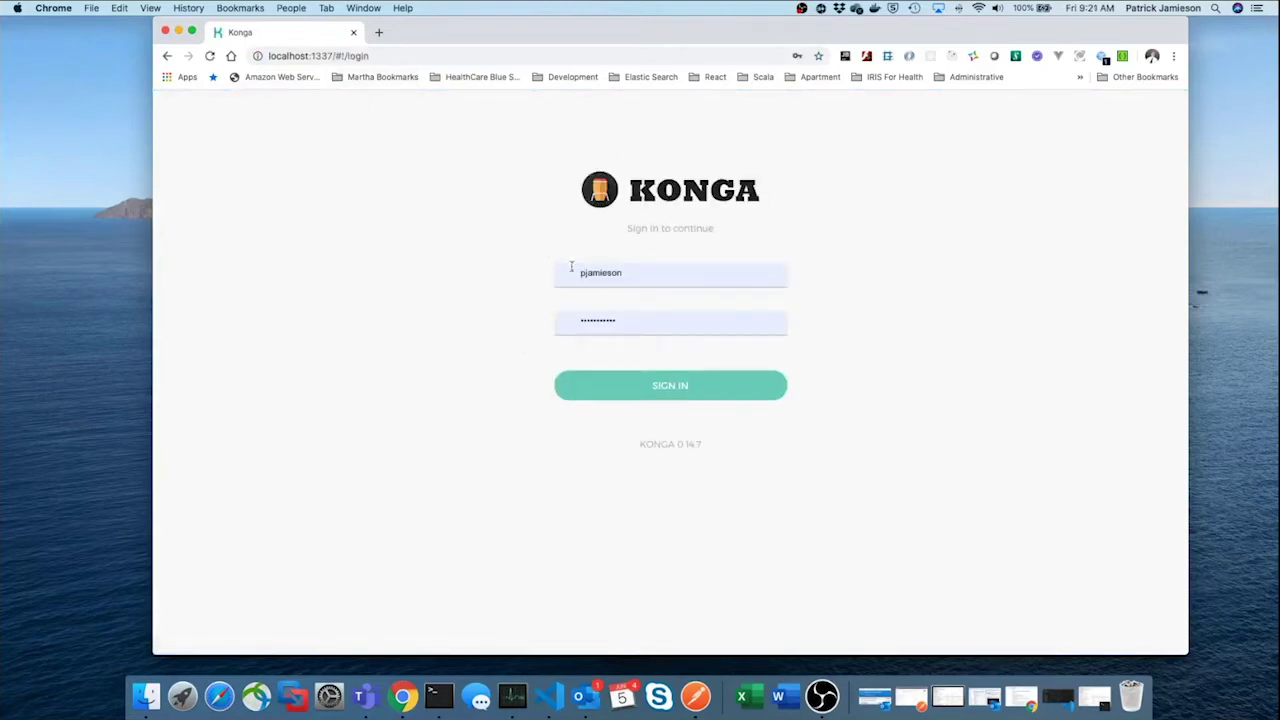
click(675, 396)
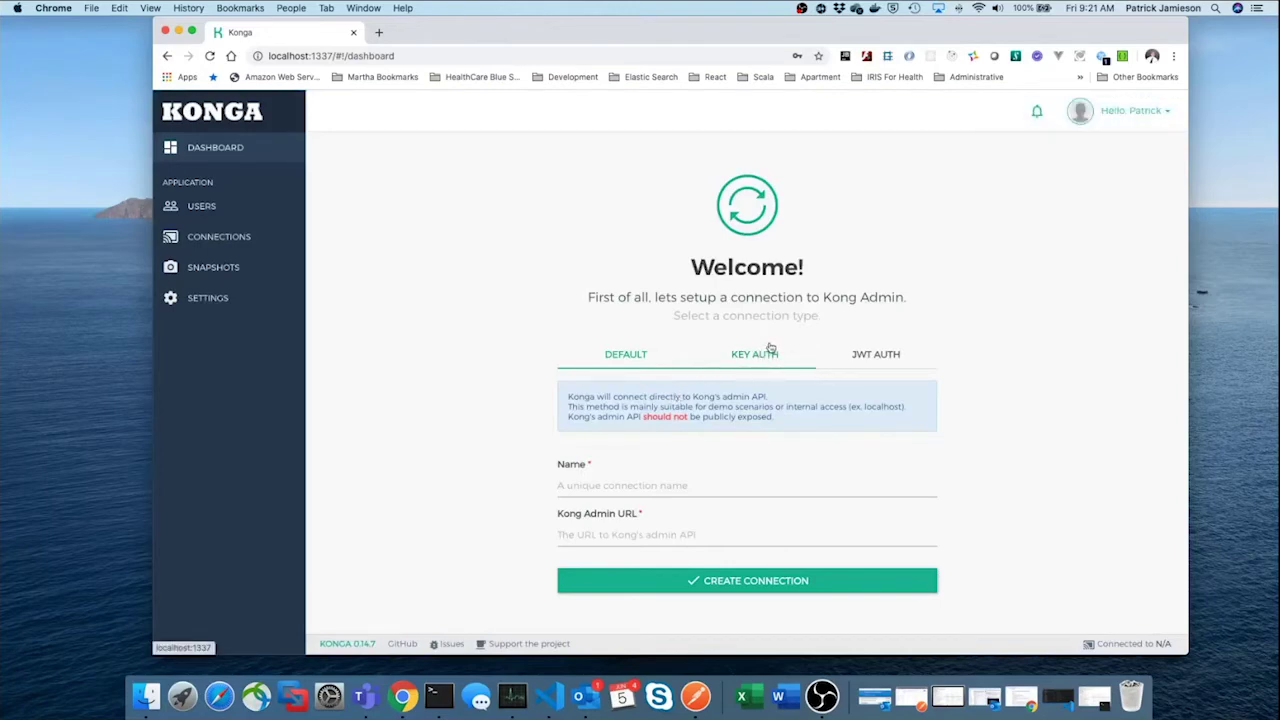
click(618, 489)
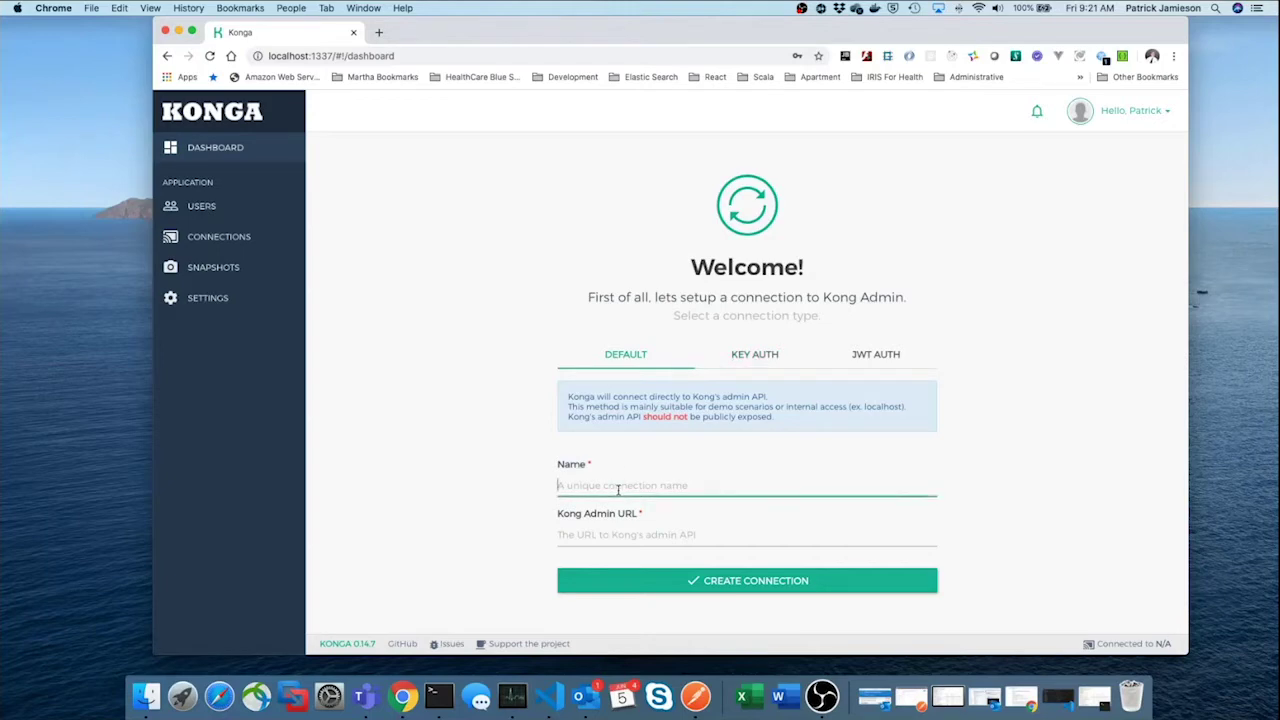
text(FHIRKong)
click(558, 535)
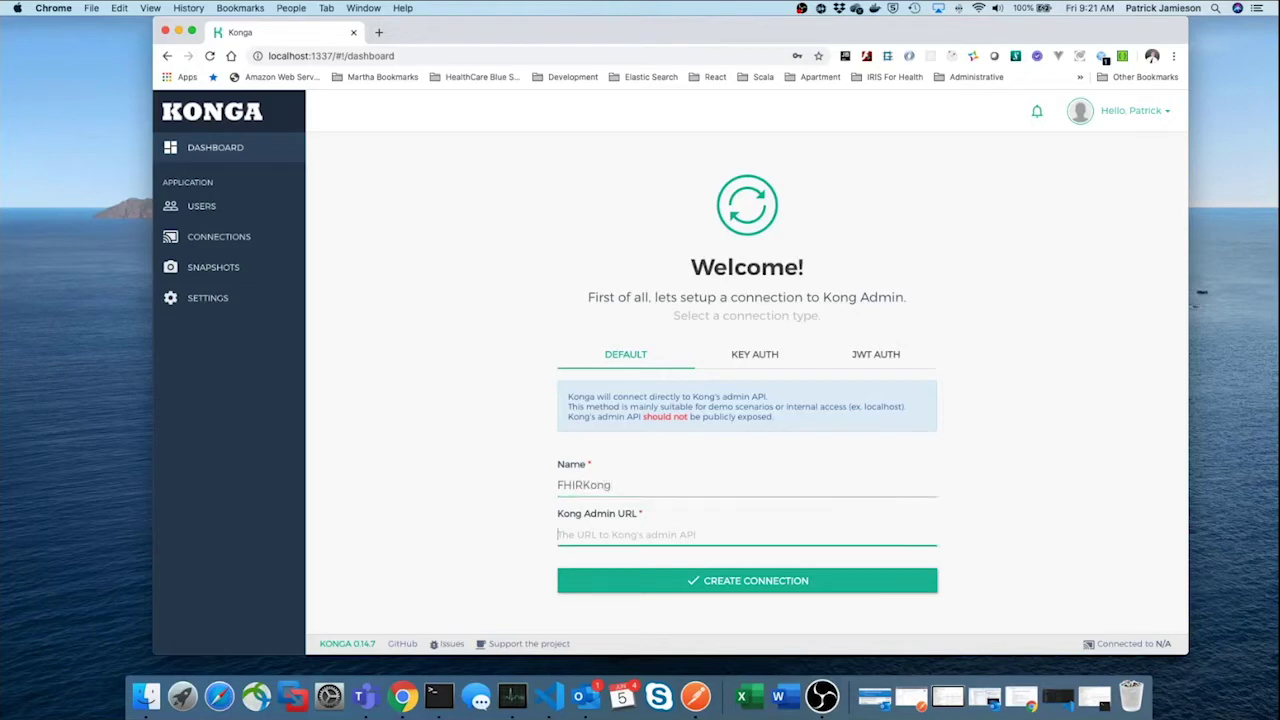
text(http)
text(://)
text(172)
text(.1.1.40)
text(/)
text(8)
text(001)
click(748, 582)
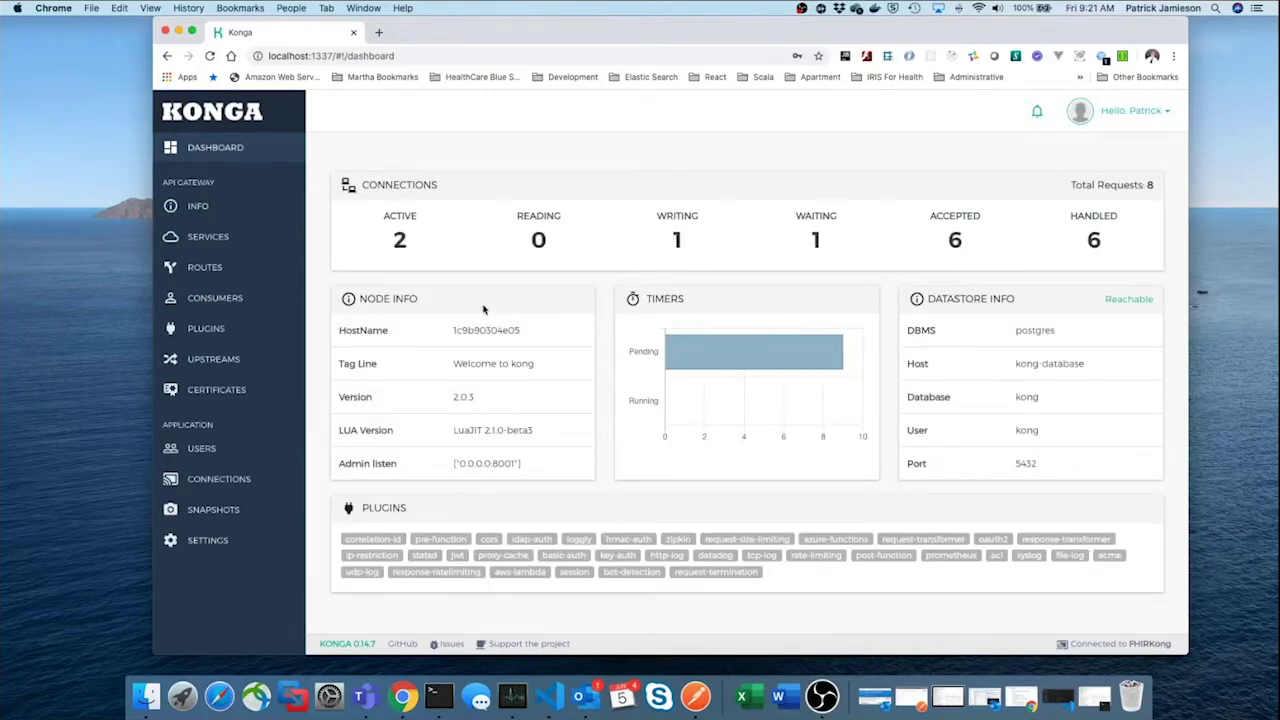
Check FHIRKong in the connections list, then view the still-empty Services page
click(235, 481)
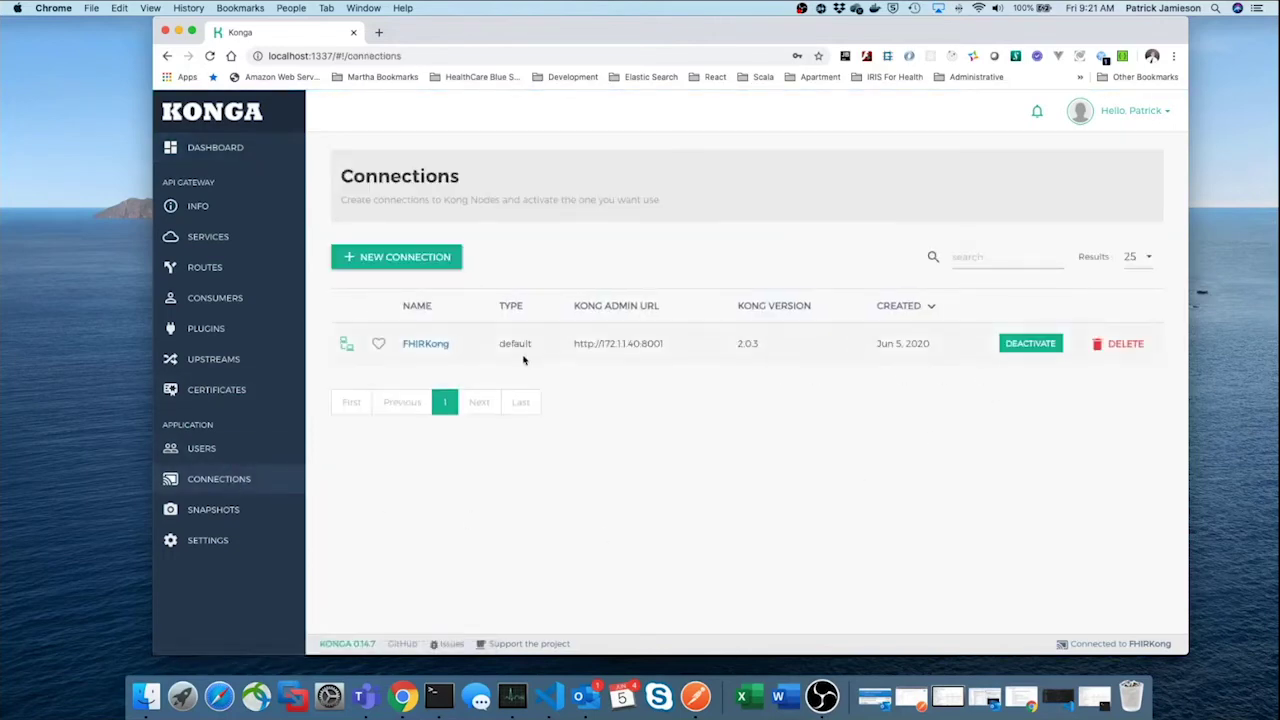
click(205, 238)
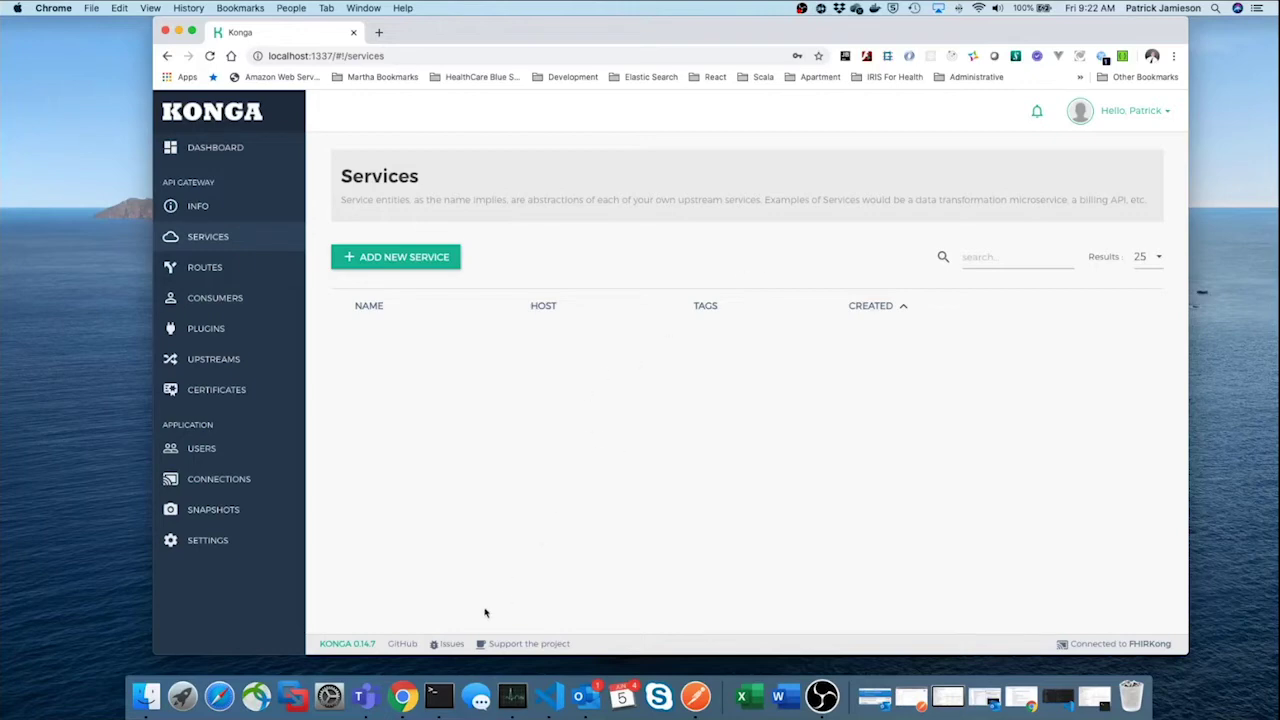
right_click(402, 697)
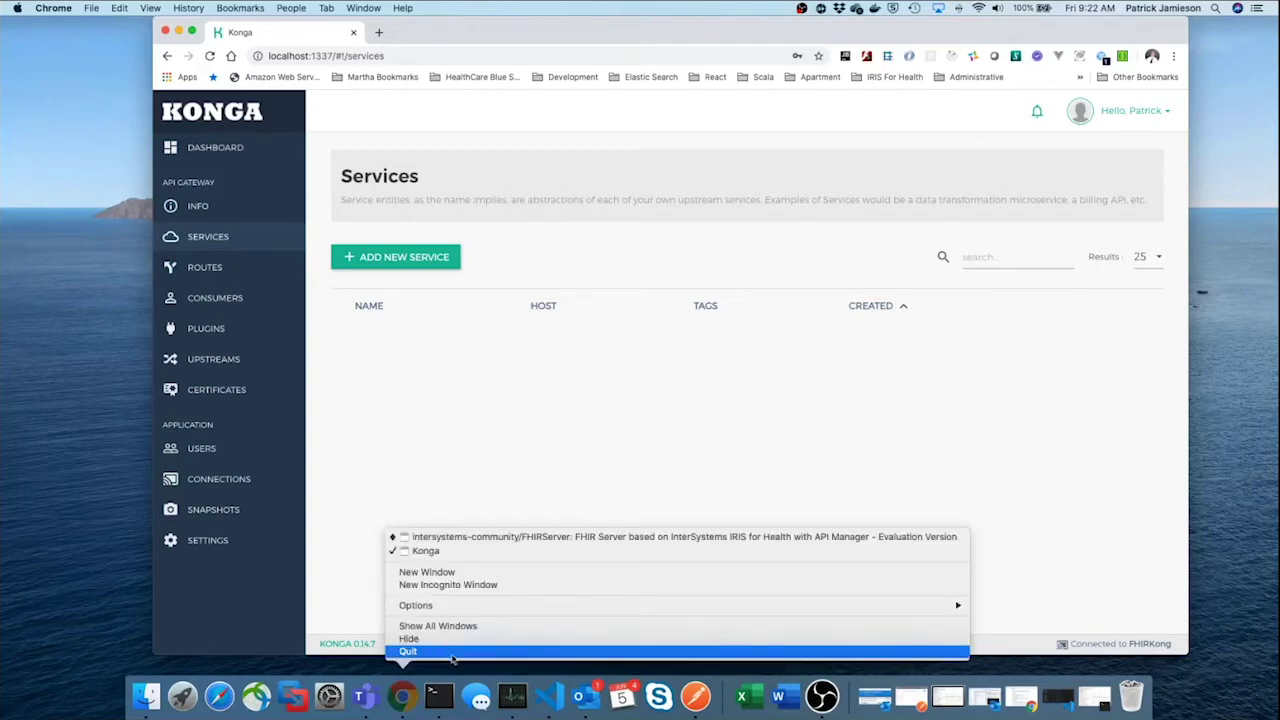
In Postman, send the basicconnectionraw metadata request and review the 200 OK capability statement
click(697, 698)
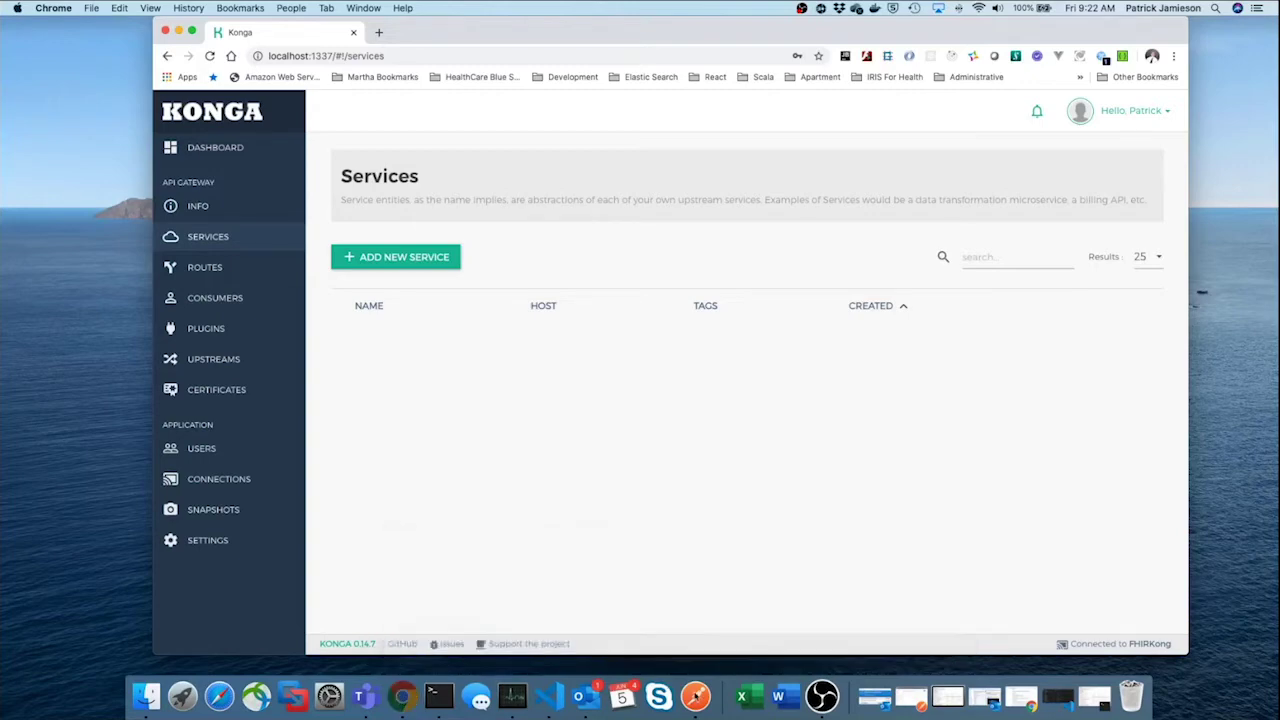
click(696, 697)
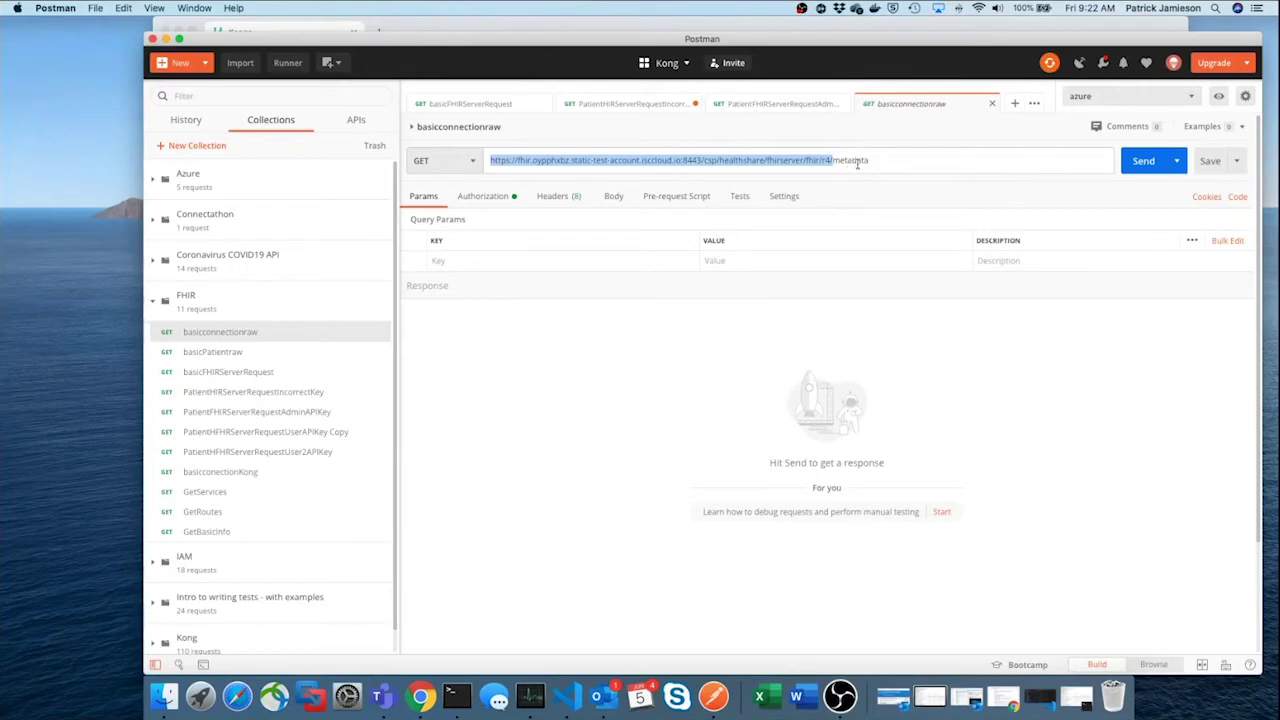
click(1140, 170)
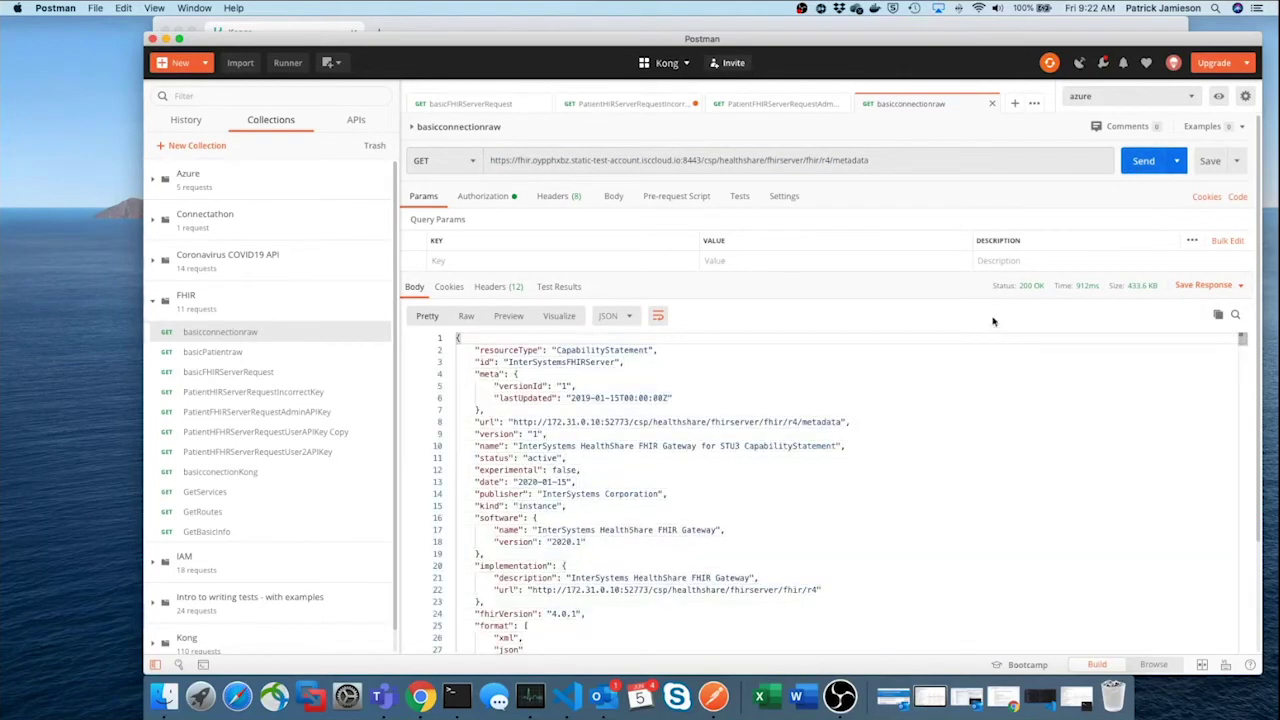
scroll(922, 368, down, 3)
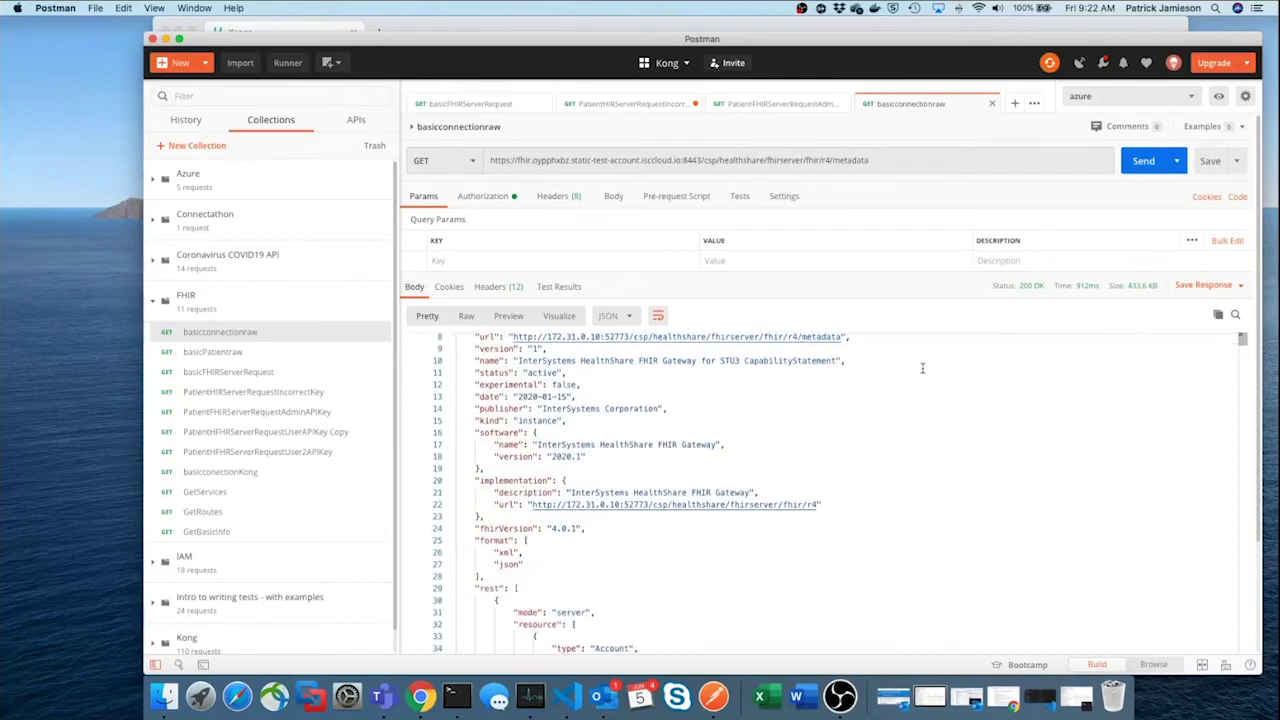
scroll(805, 352, down, 10)
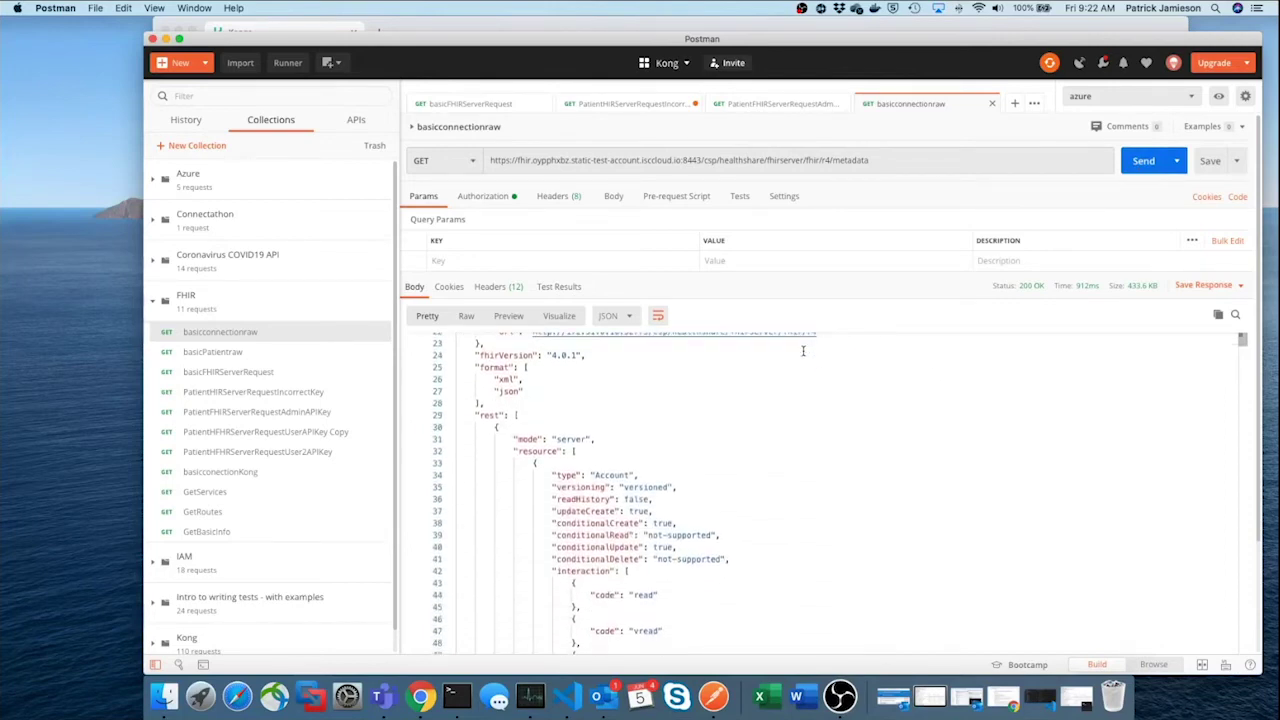
scroll(802, 350, down, 20)
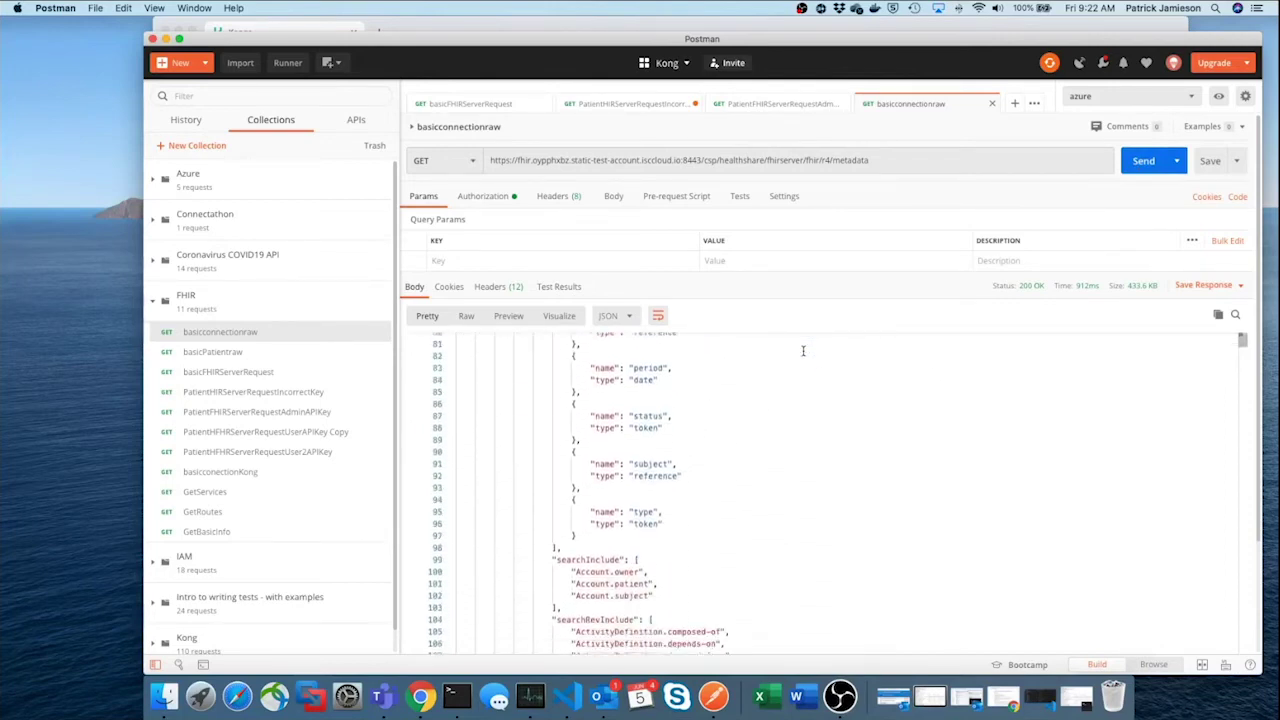
scroll(802, 350, down, 9)
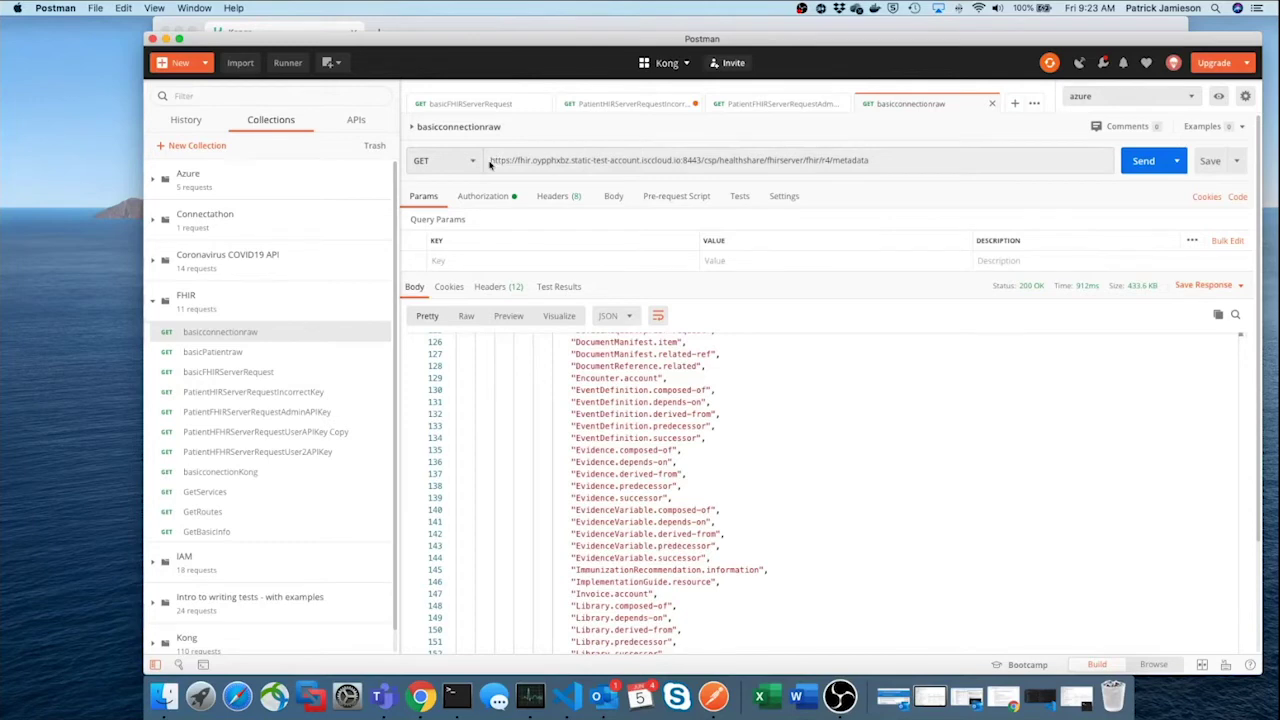
Copy the request URL from its start through fhir/r4 as the FHIR base URL
drag(490, 160, 821, 160)
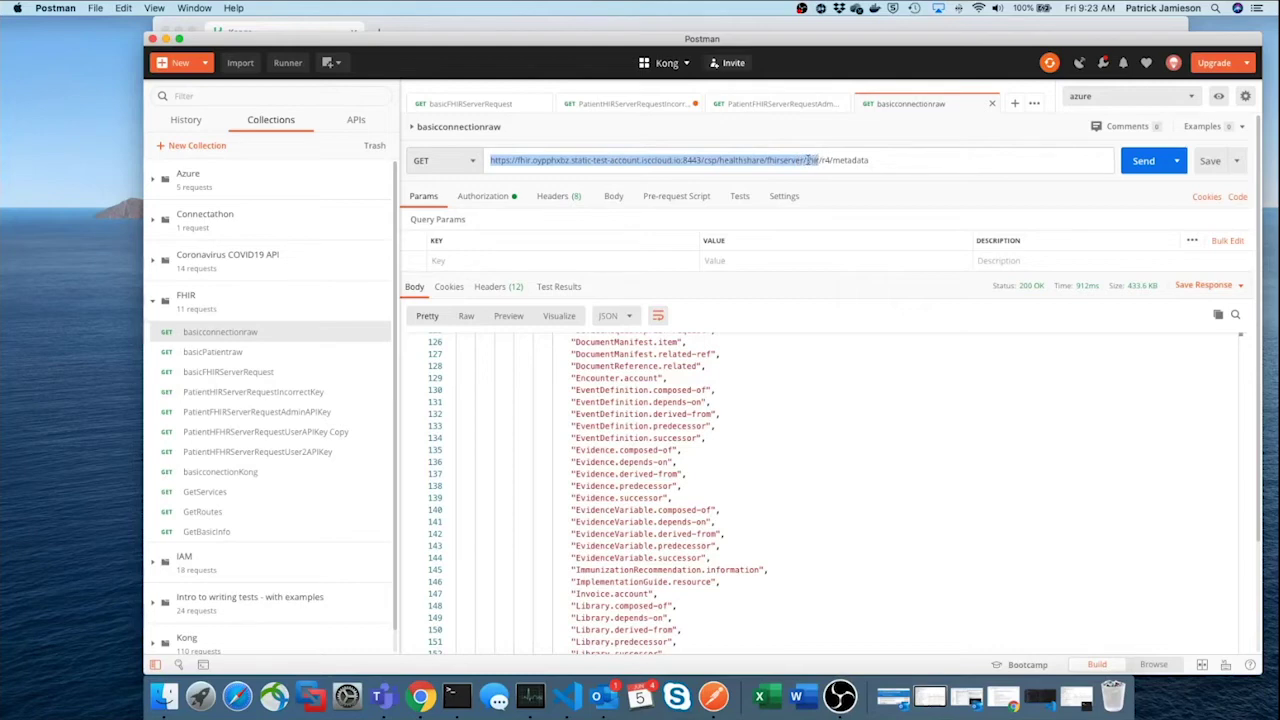
right_click(815, 162)
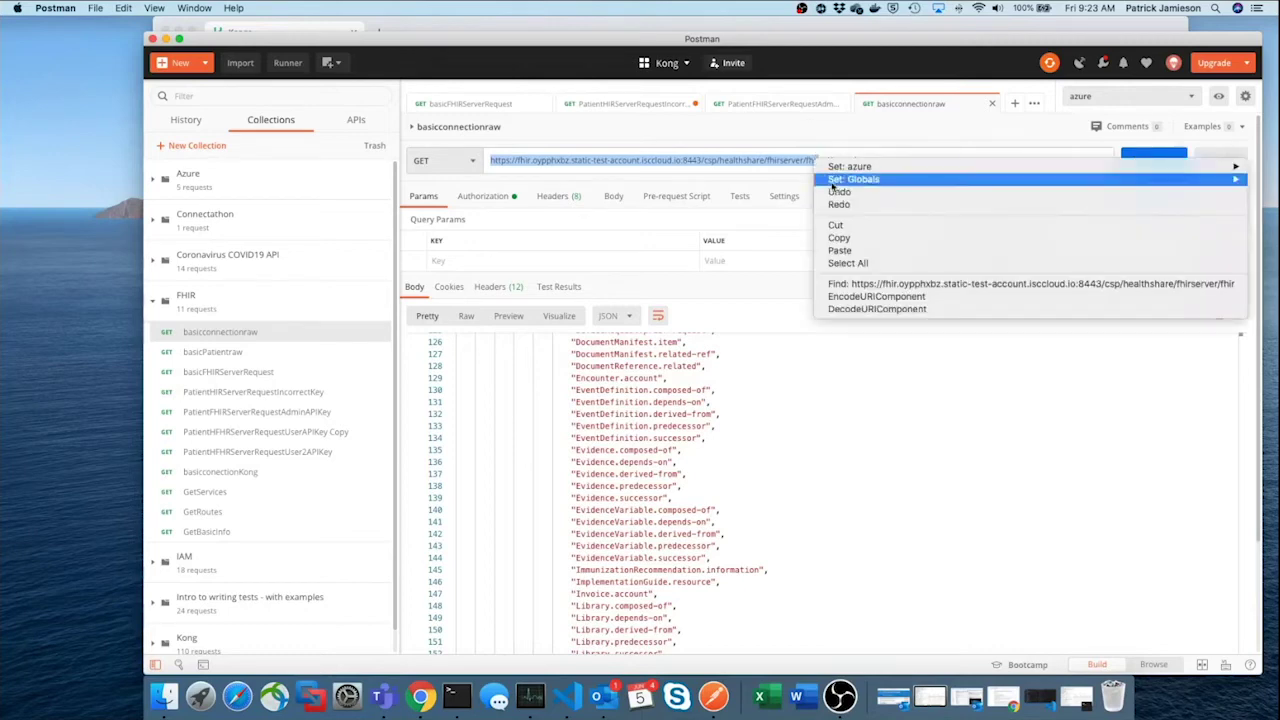
click(520, 160)
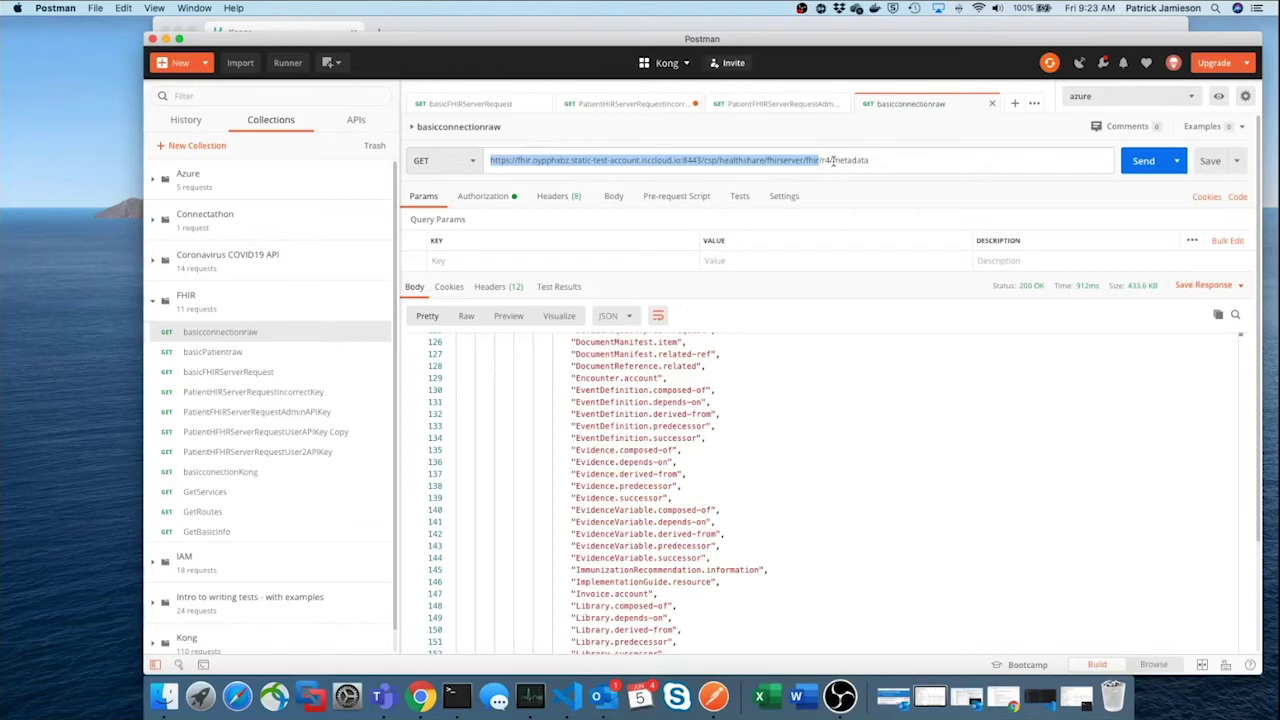
click(828, 160)
drag(828, 160, 540, 155)
right_click(574, 162)
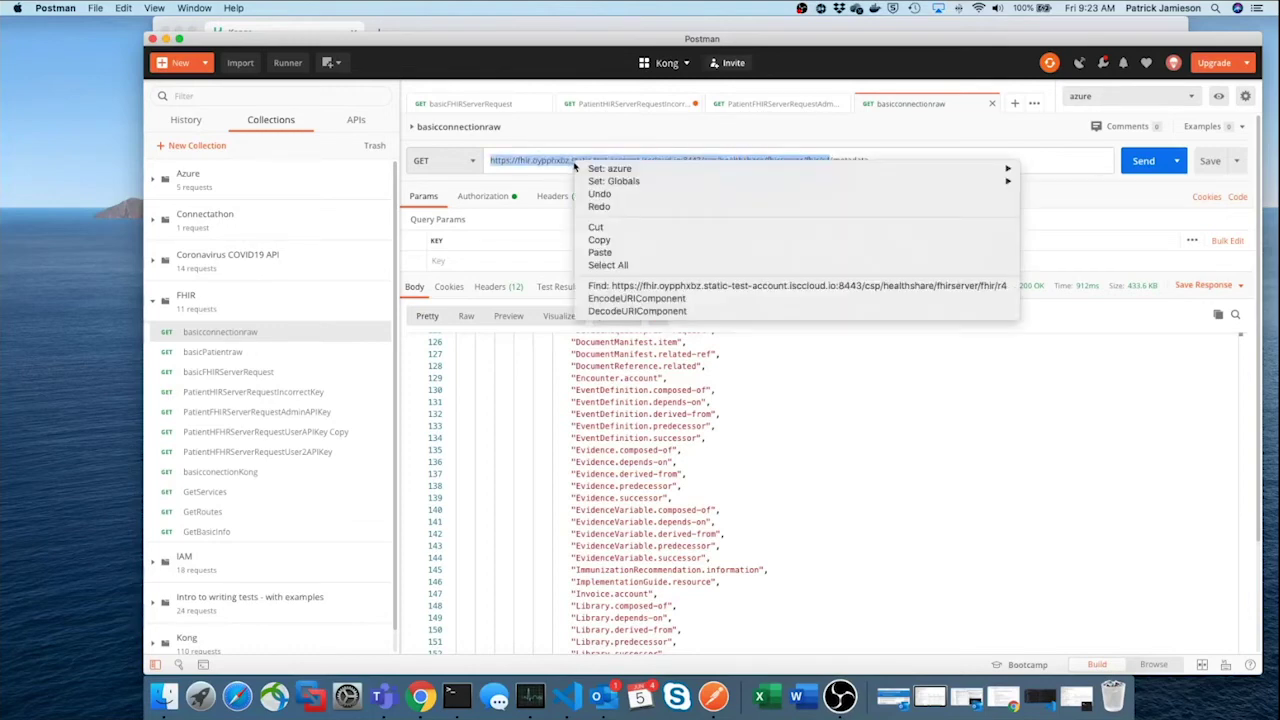
click(599, 240)
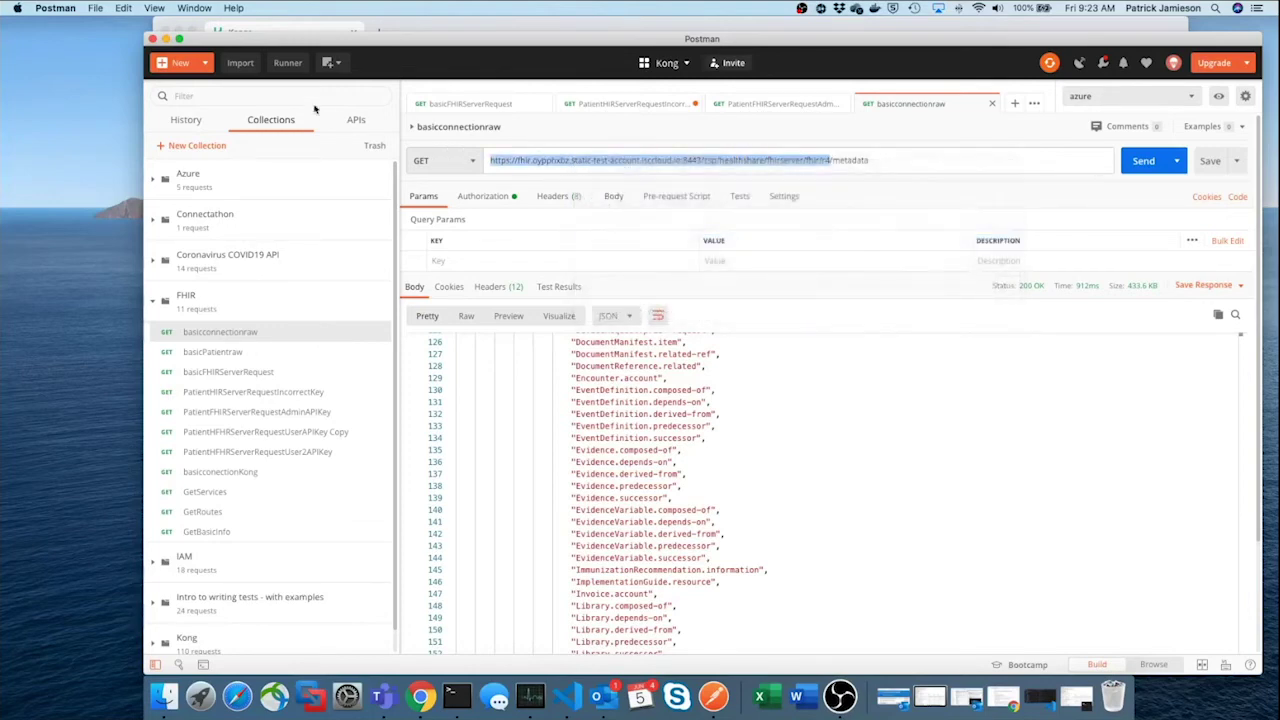
In Konga, start a new service named 'FHIR Service' with description 'R4 FHIR Server'
click(166, 39)
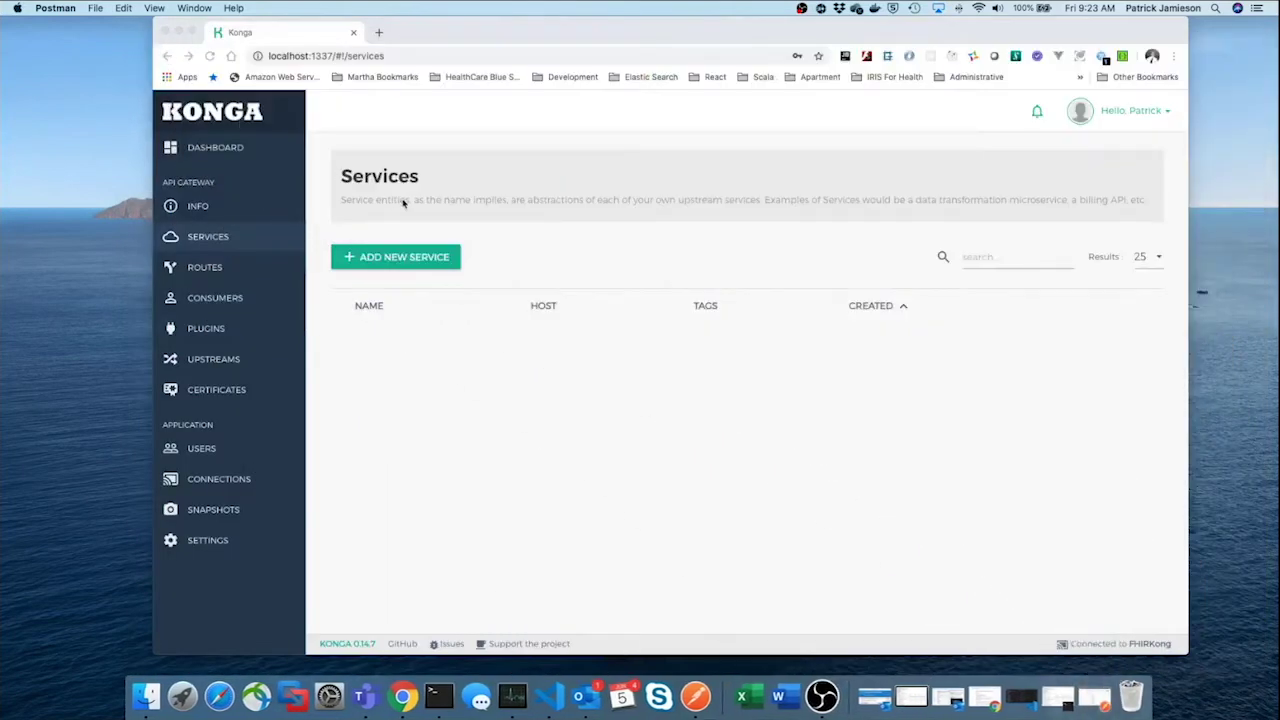
click(416, 262)
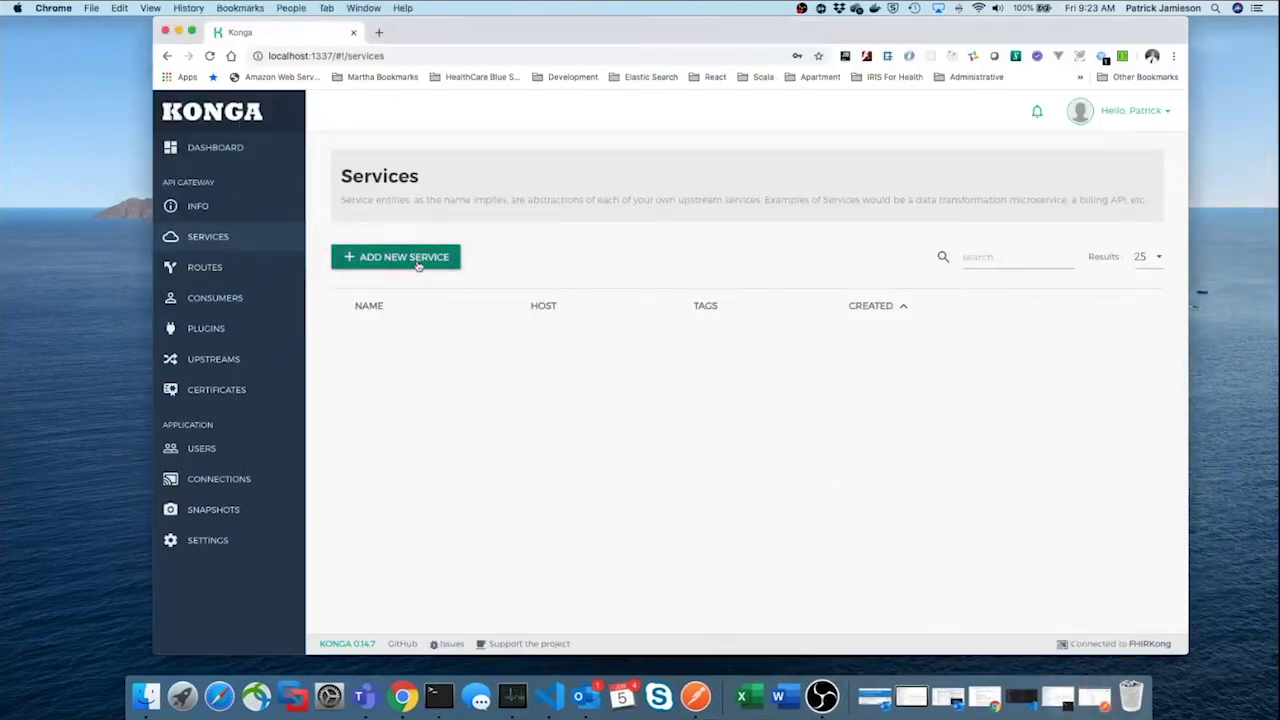
click(418, 264)
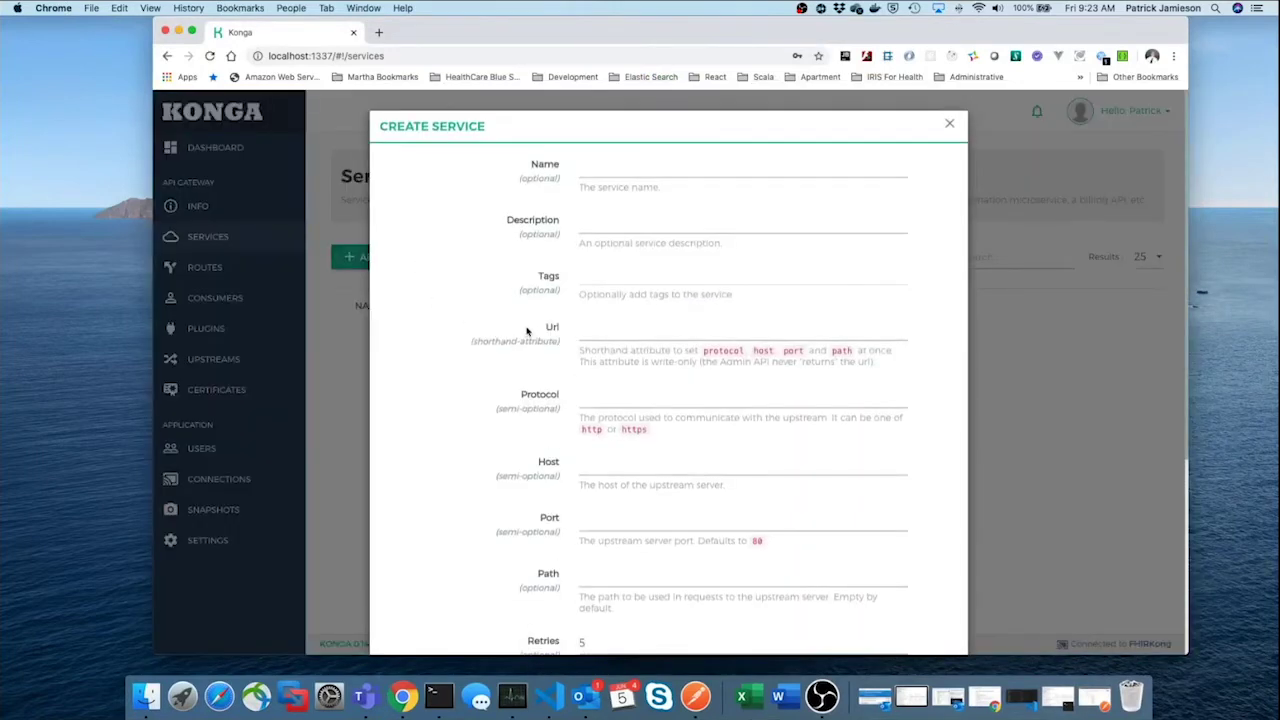
click(636, 172)
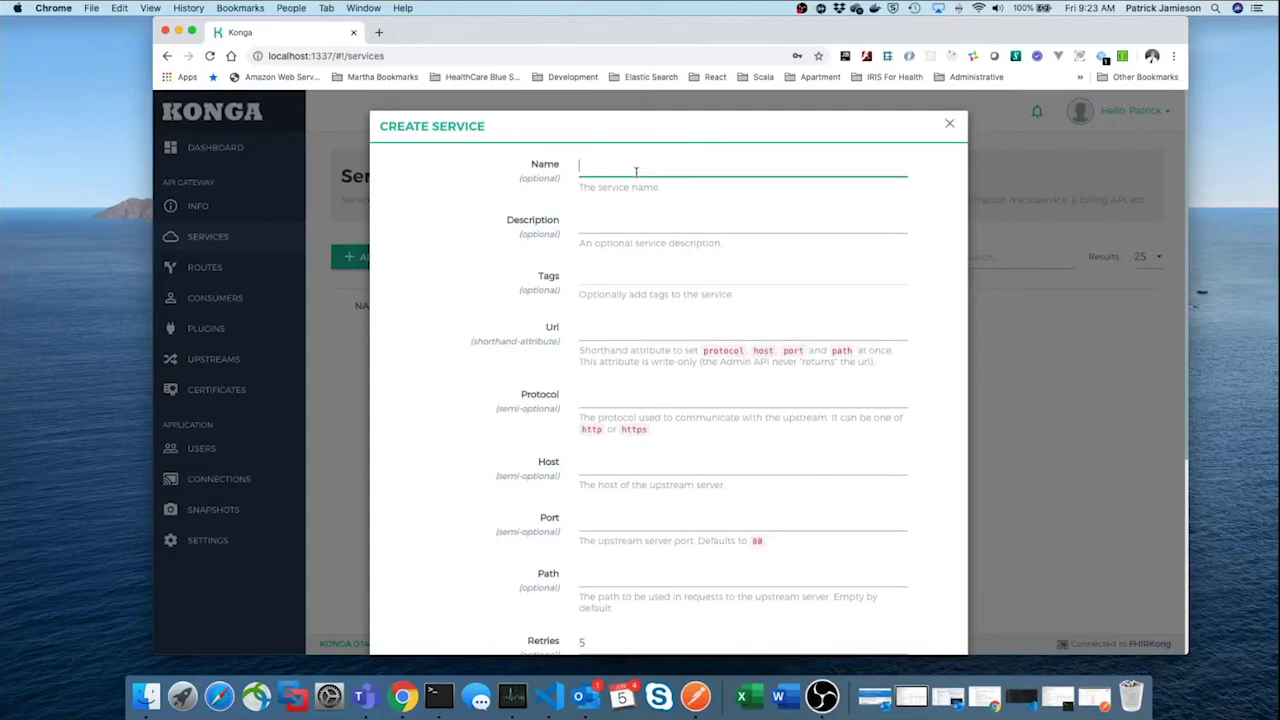
text(FHIR Service)
click(600, 222)
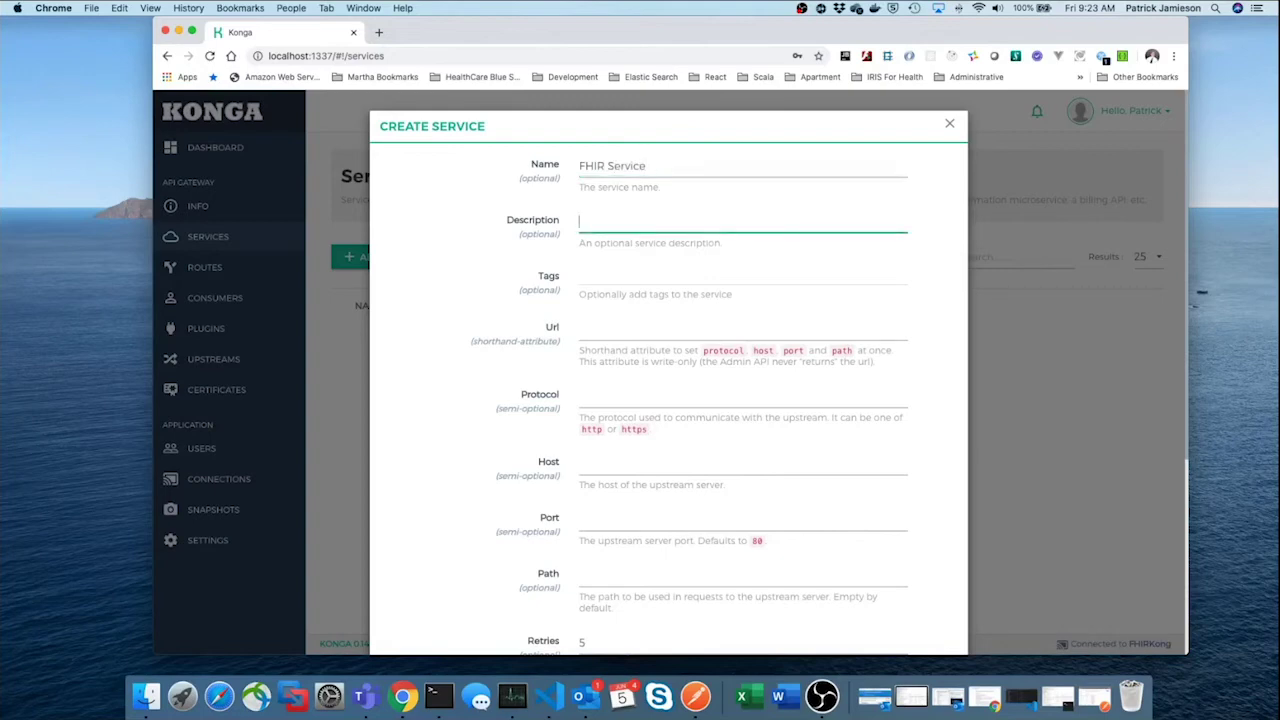
text(R4 FHIR Server)
Paste the copied FHIR base URL as the service URL and submit the service
click(617, 336)
right_click(617, 336)
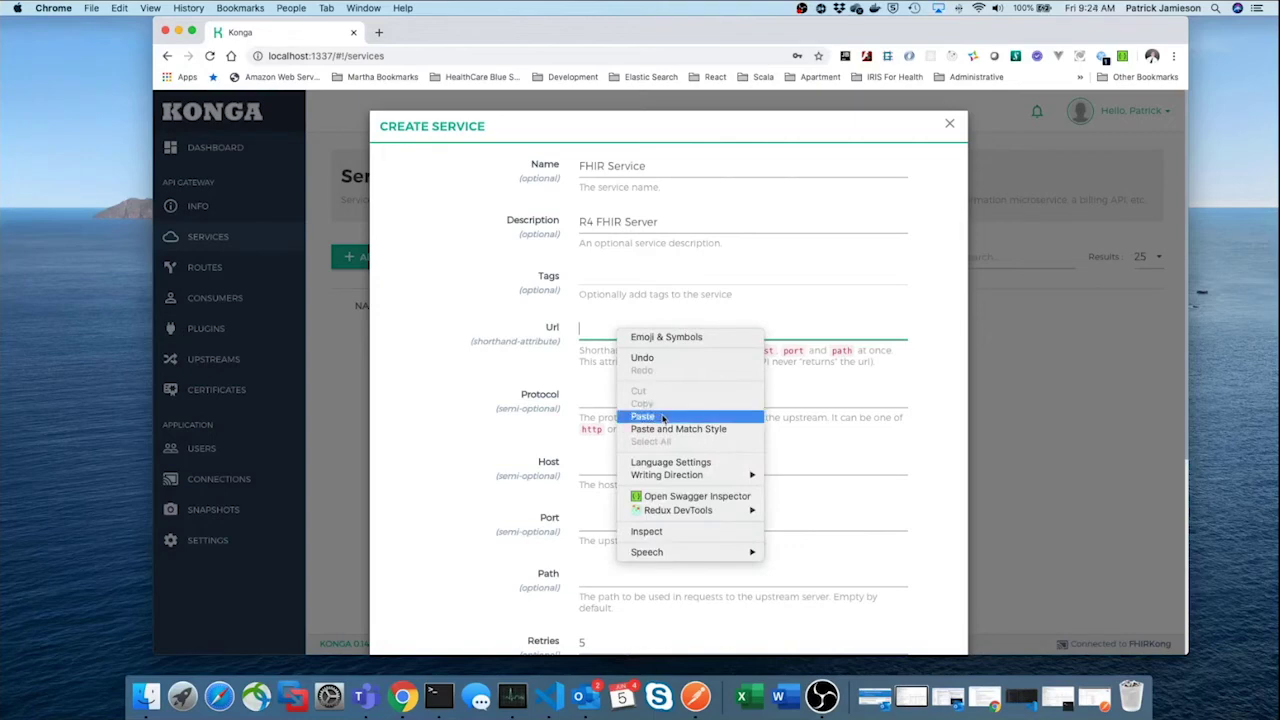
click(662, 418)
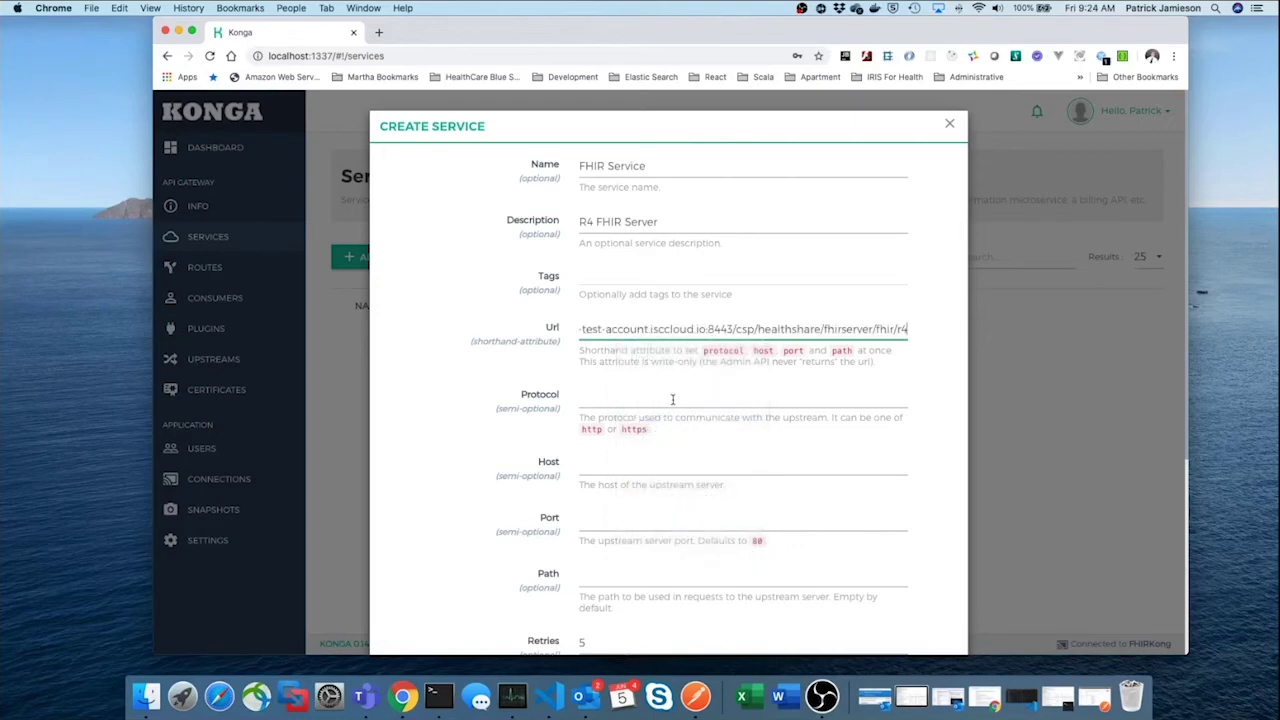
scroll(672, 399, down, 2)
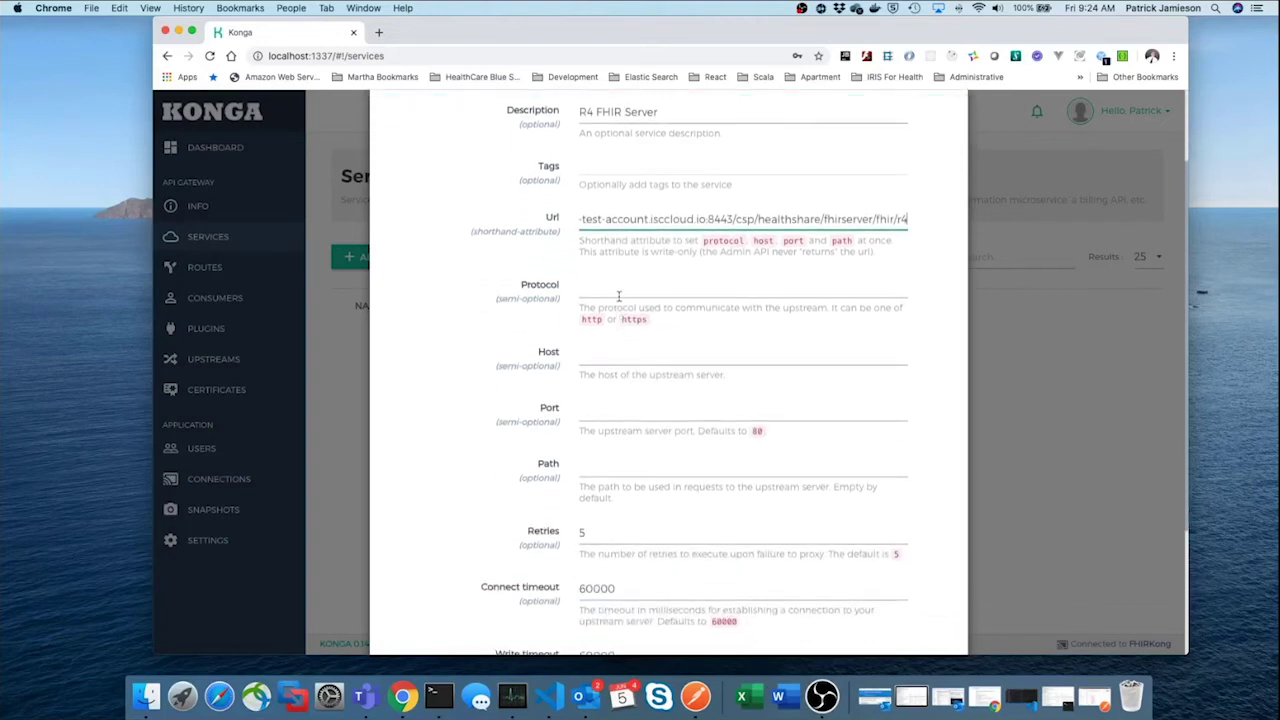
scroll(619, 296, down, 1)
scroll(614, 326, down, 2)
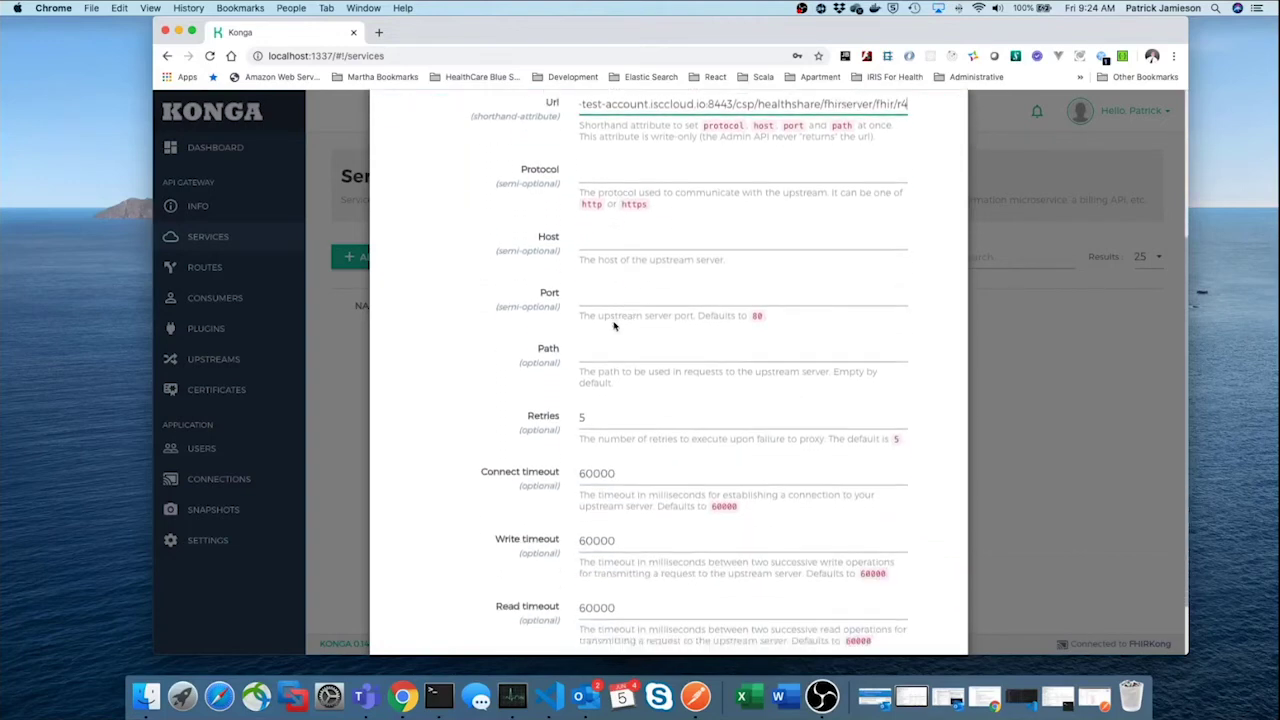
scroll(641, 360, down, 2)
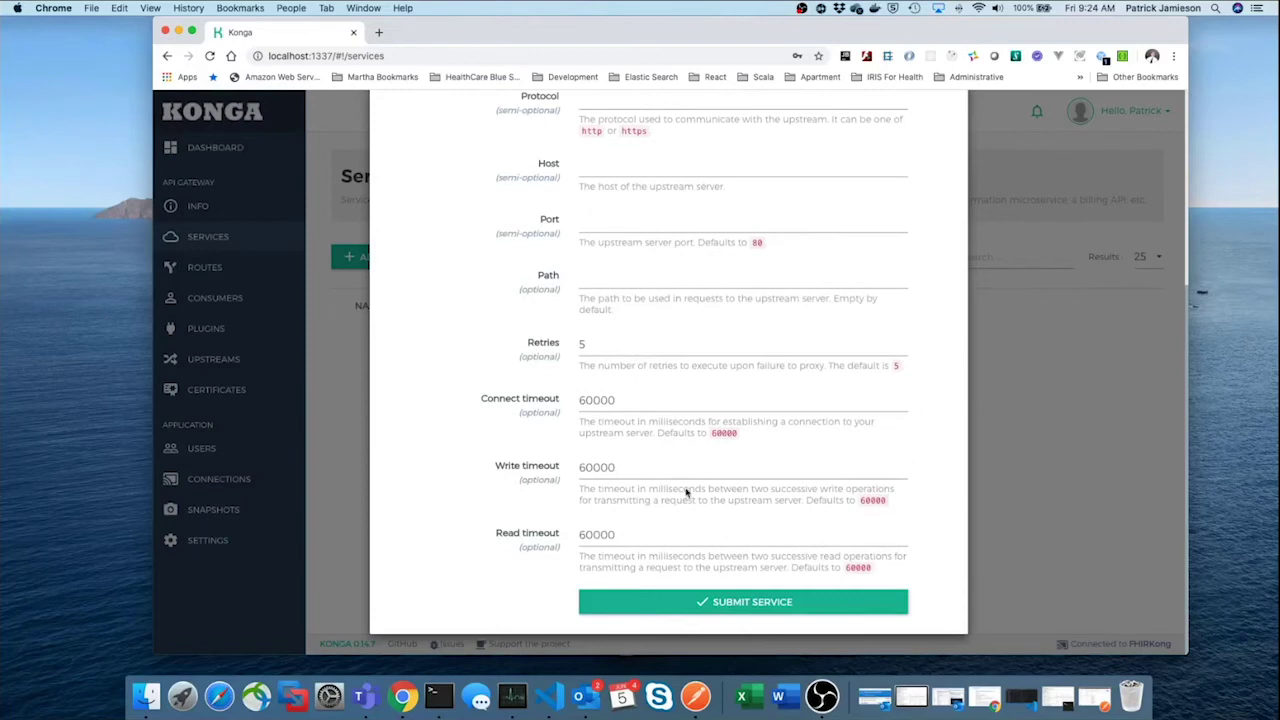
click(738, 608)
click(739, 610)
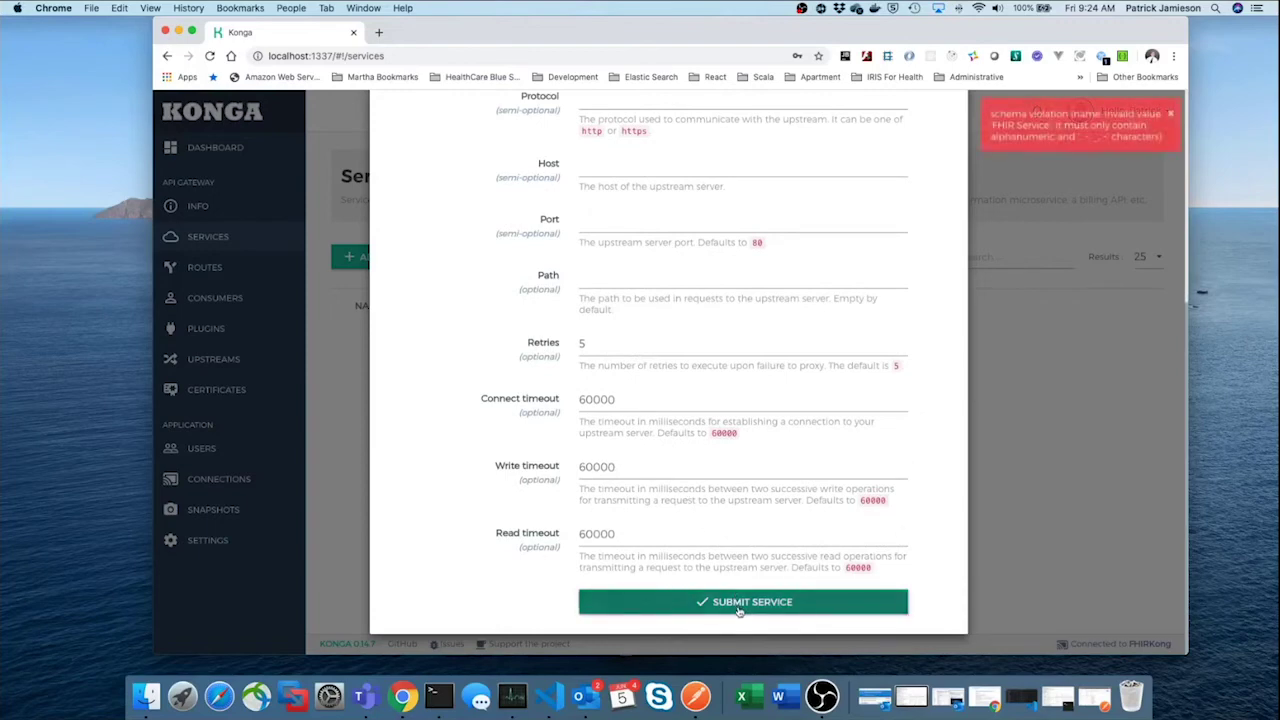
Remove the space to rename it FHIRService, resubmit, and open its details
scroll(753, 538, up, 8)
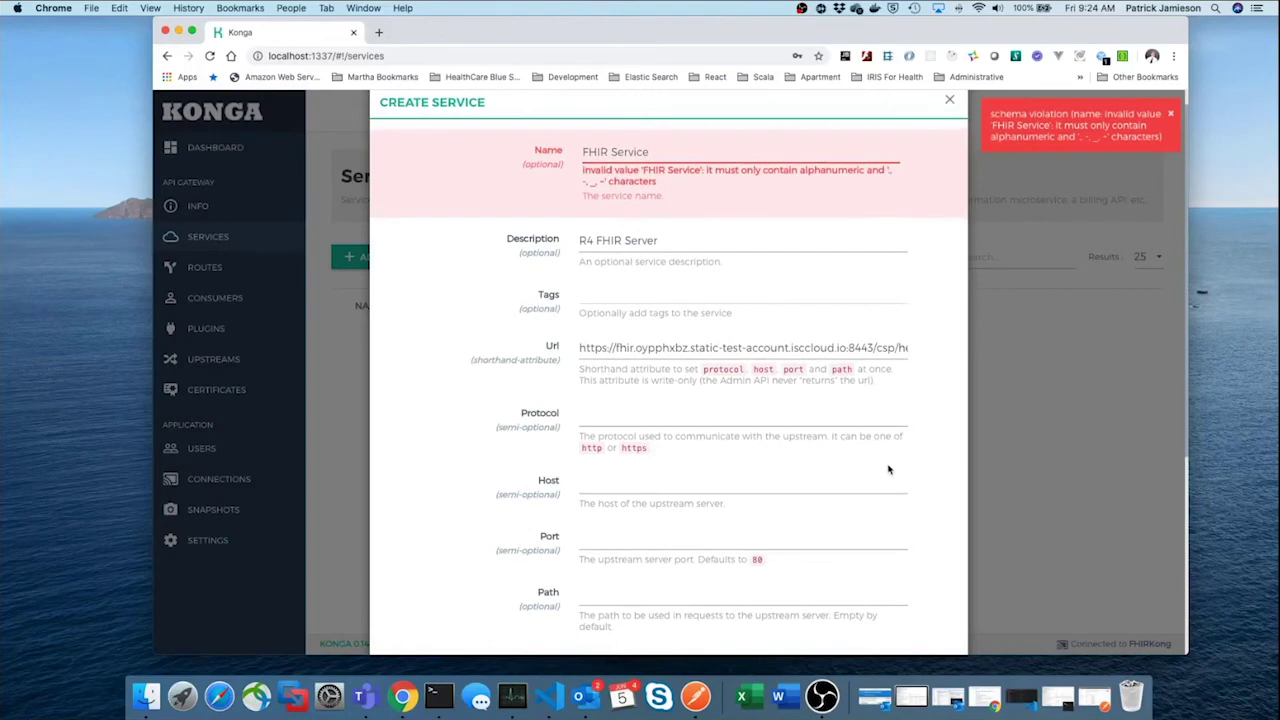
click(611, 151)
key(BackSpace)
scroll(698, 267, down, 5)
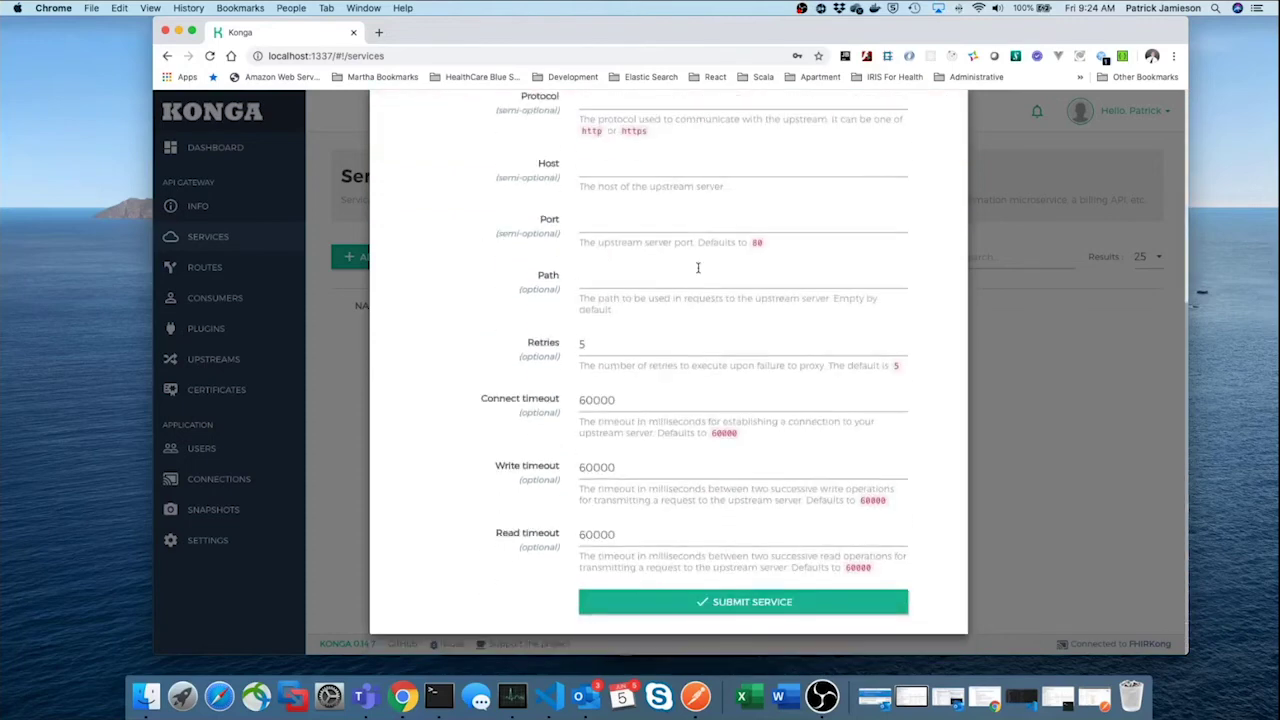
click(750, 606)
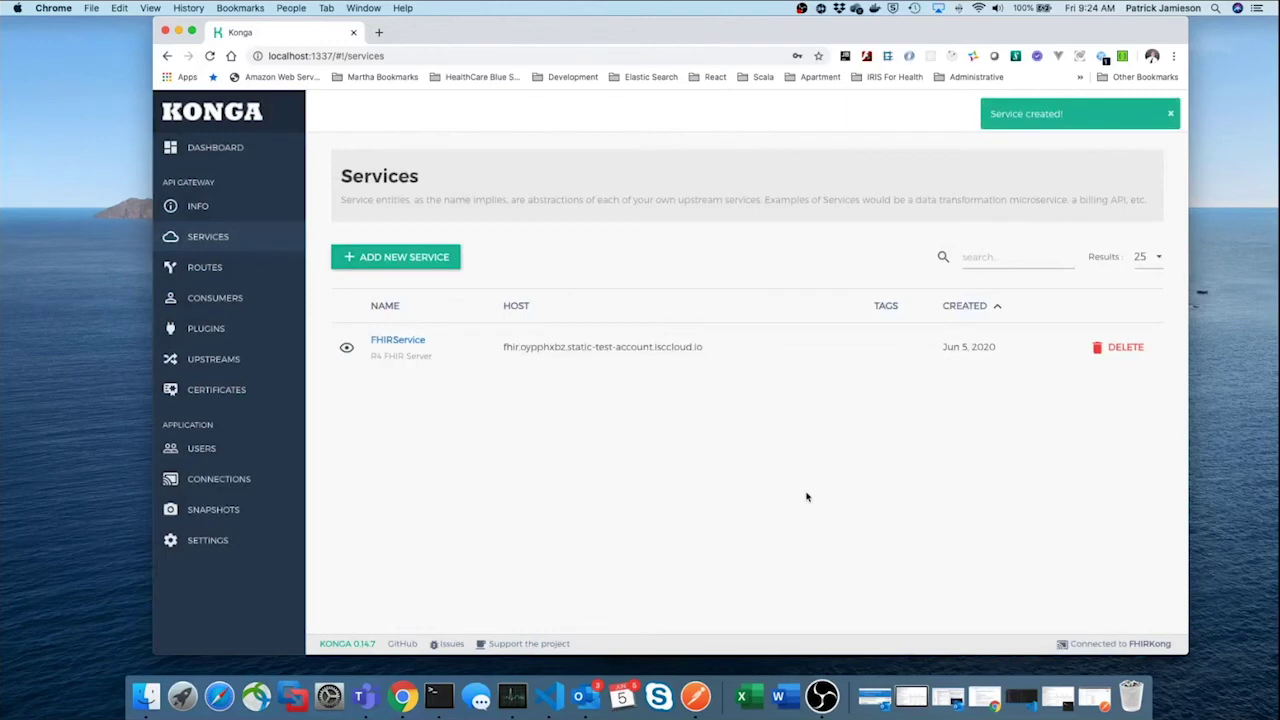
click(400, 341)
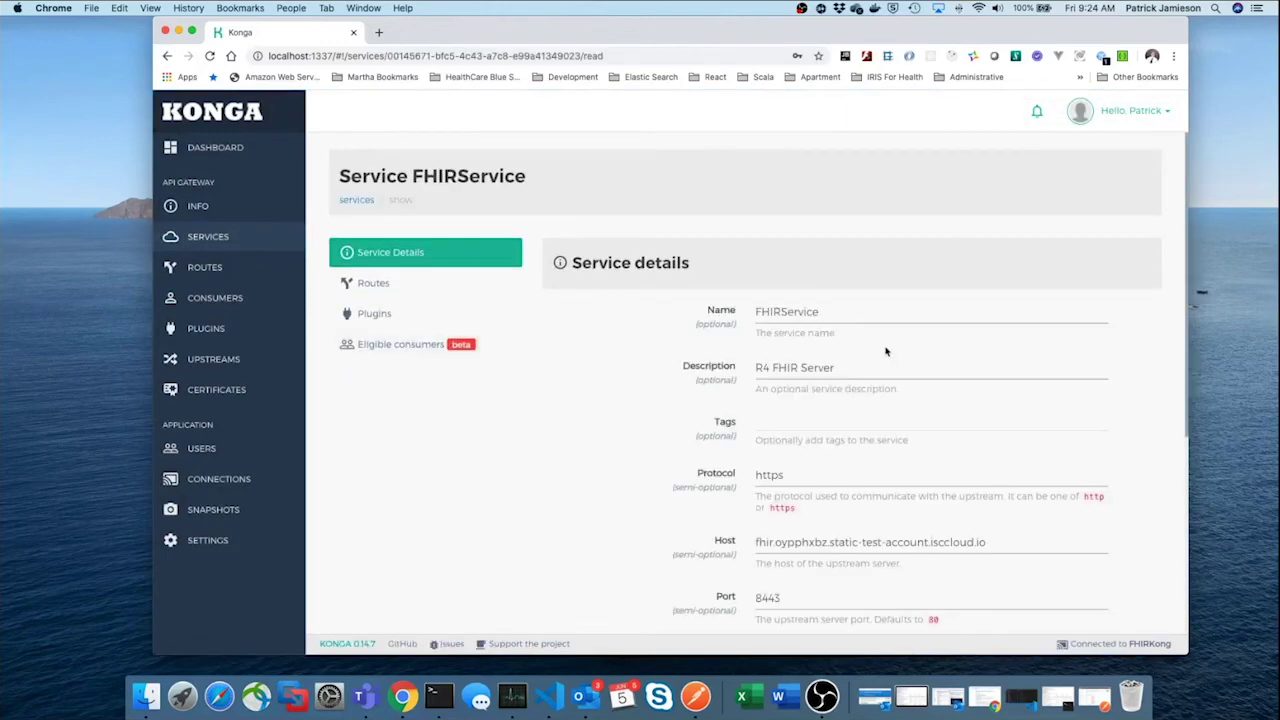
Review FHIRService's https/8443 details, then open its Routes tab, which lists no routes
scroll(885, 351, down, 2)
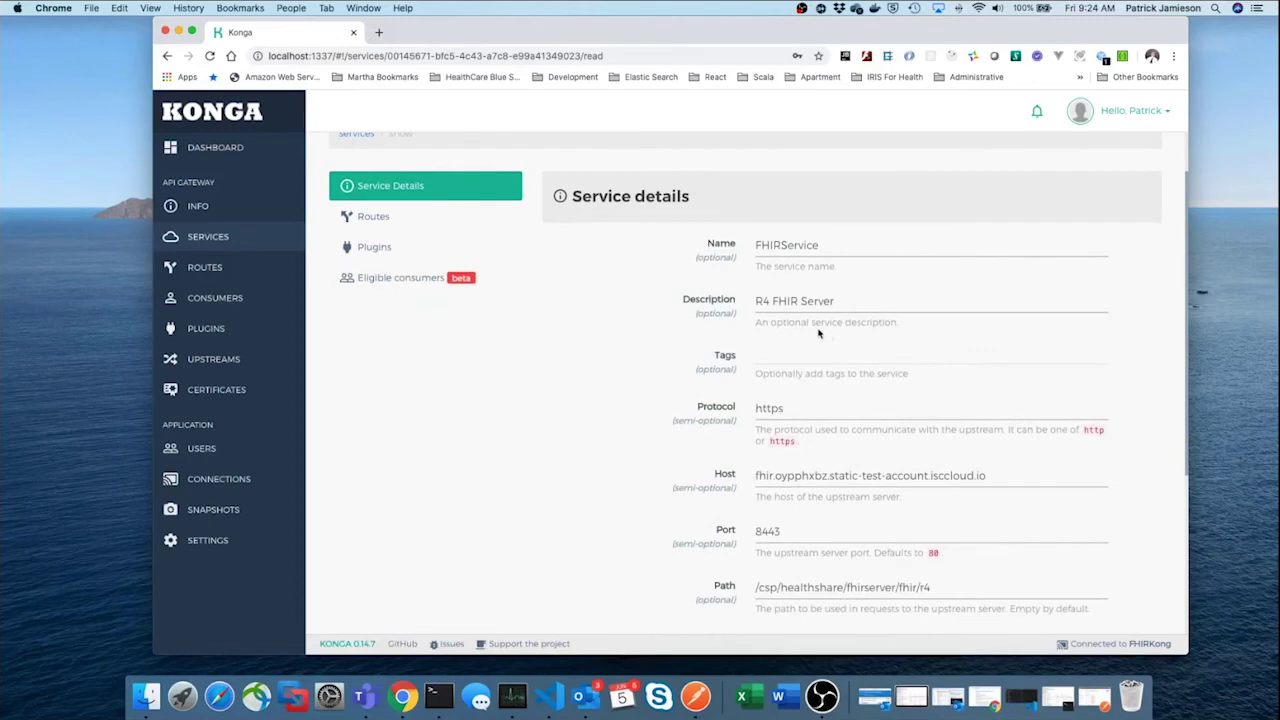
scroll(818, 333, down, 2)
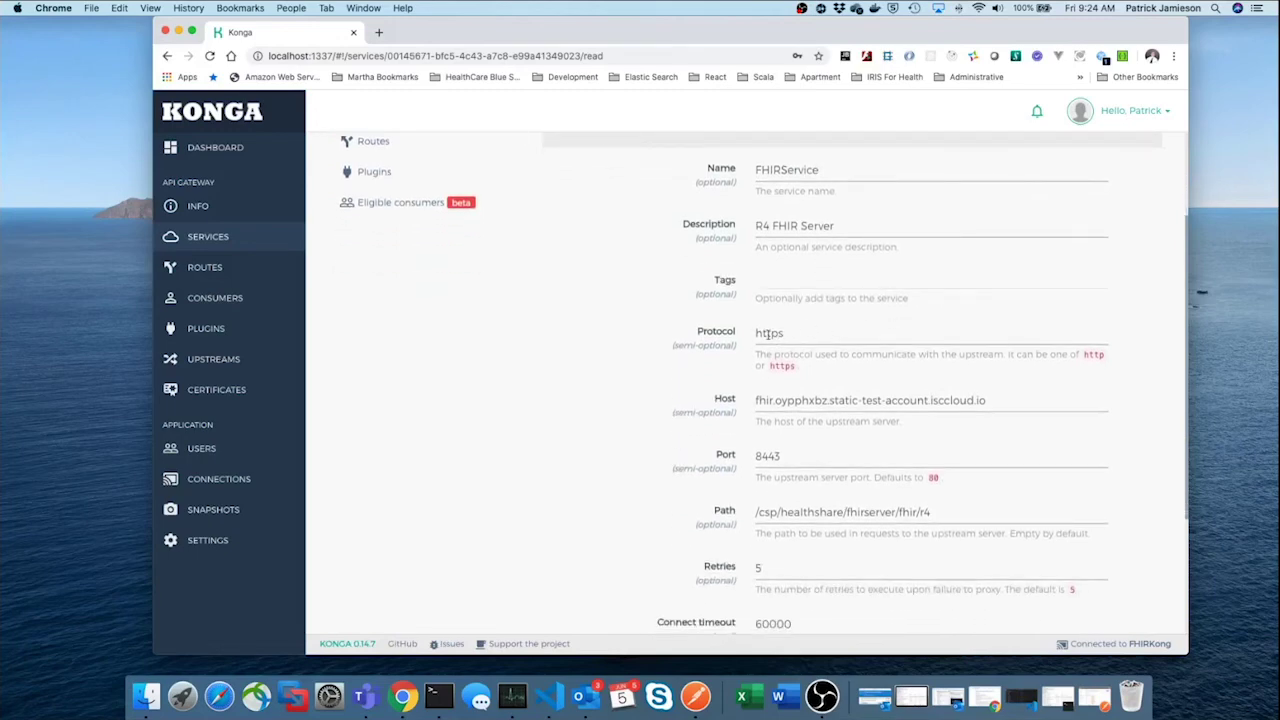
scroll(800, 340, down, 2)
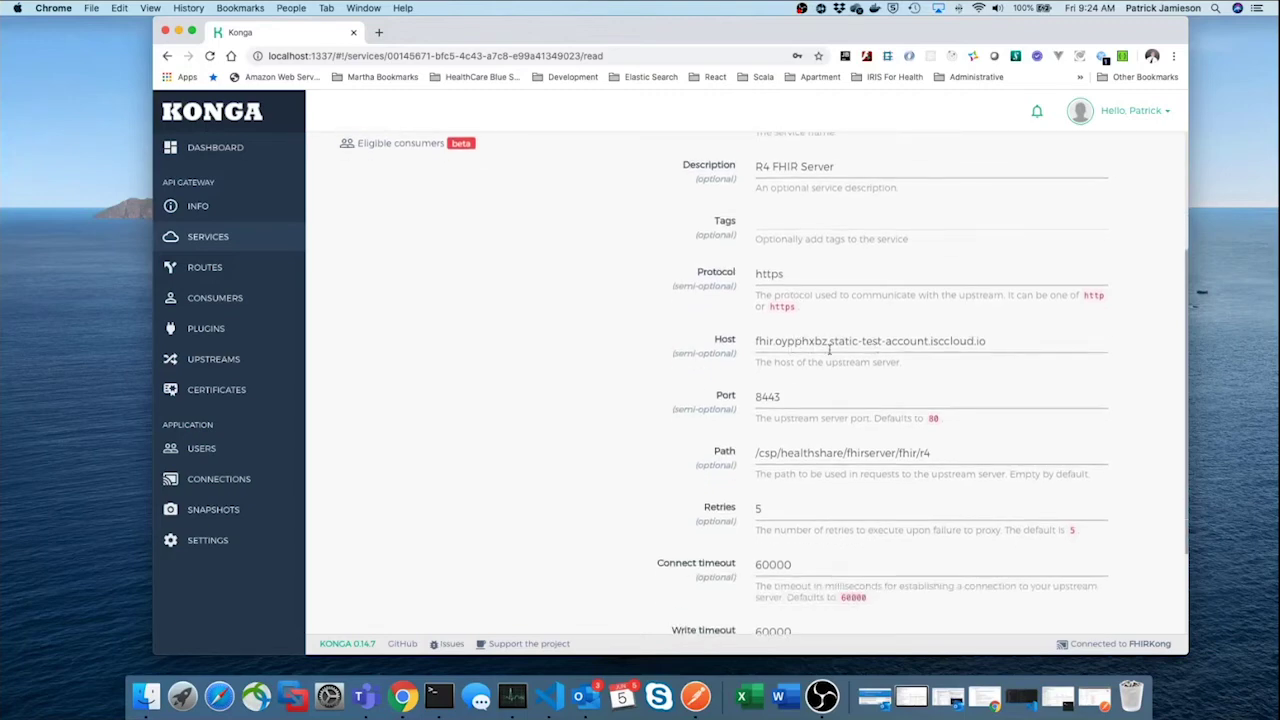
scroll(805, 383, down, 2)
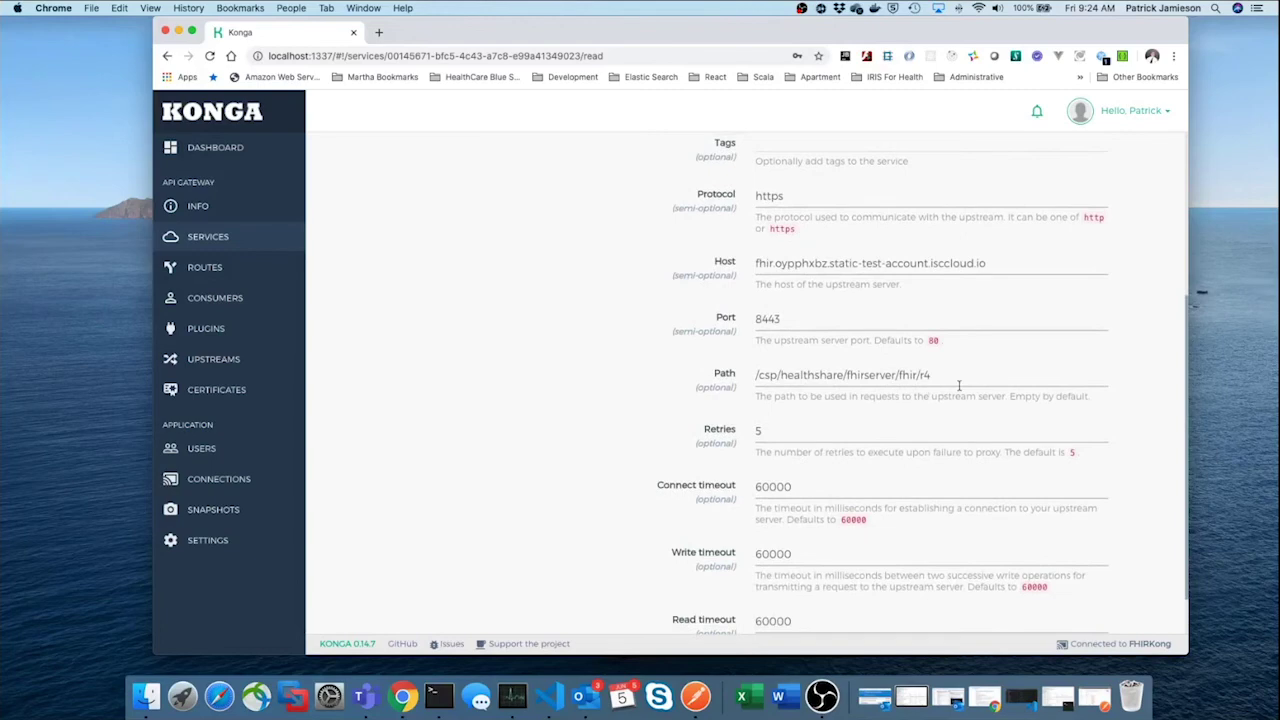
scroll(798, 374, up, 7)
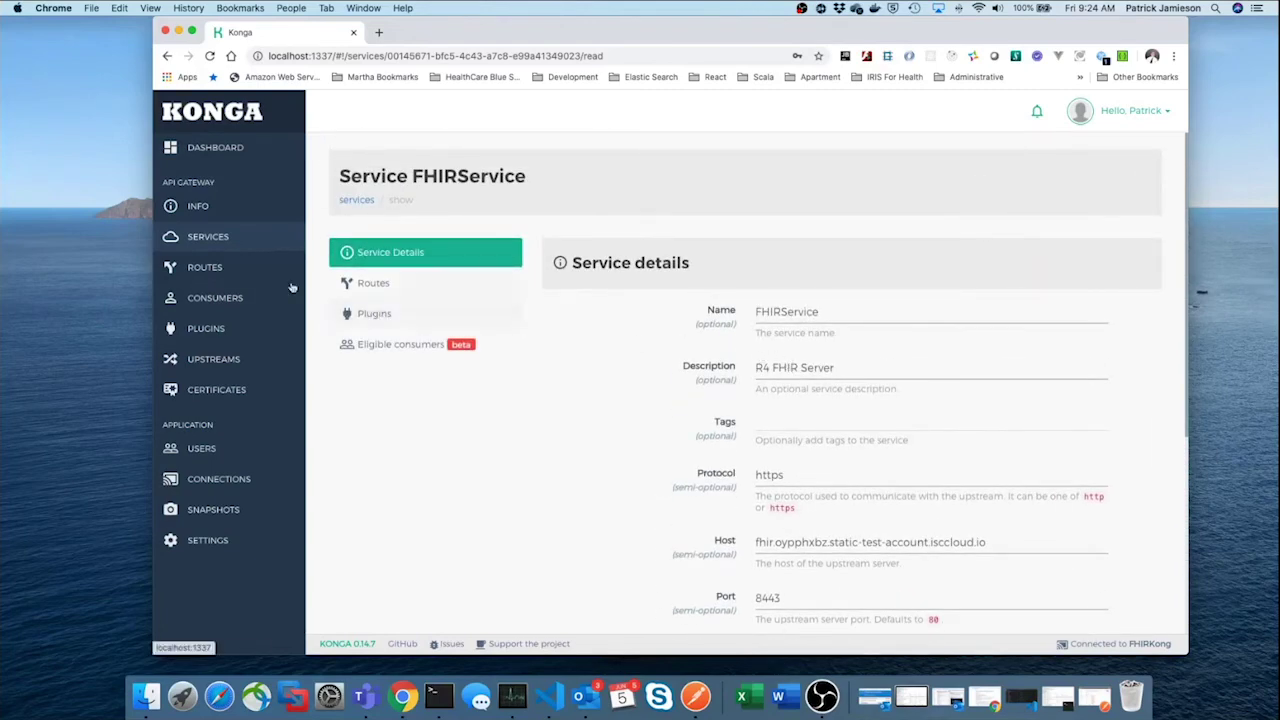
click(231, 277)
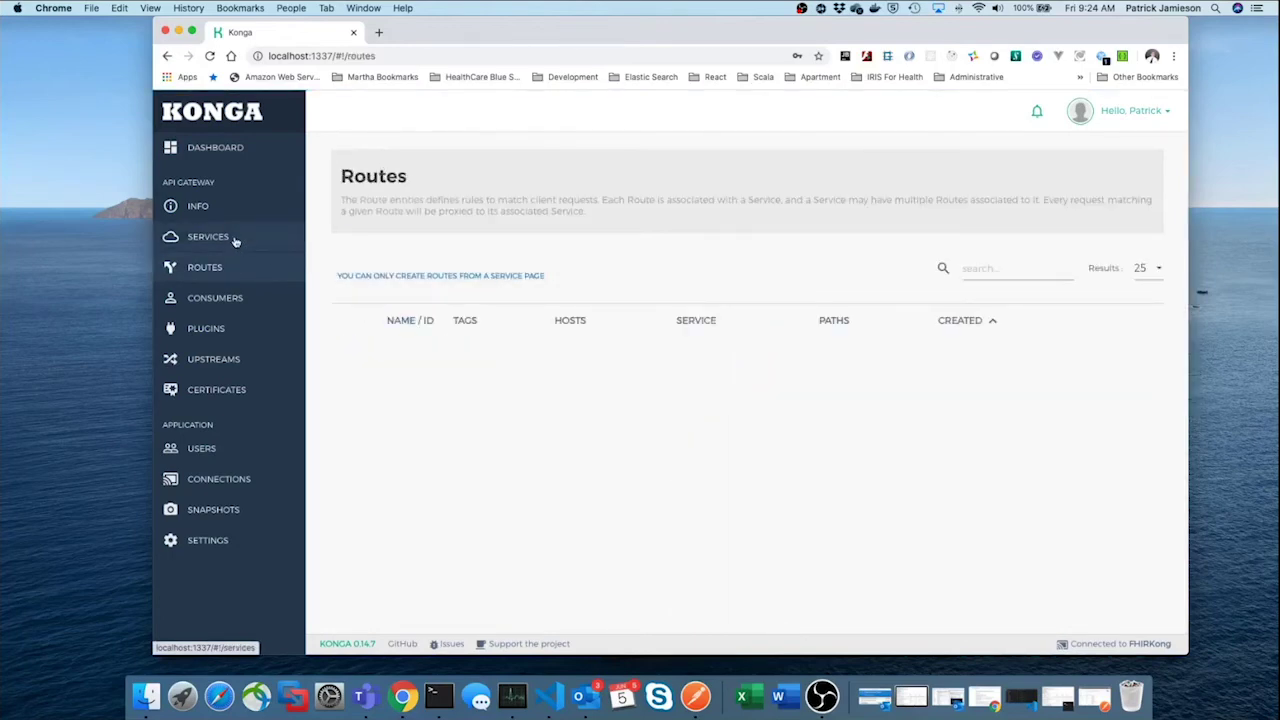
click(235, 243)
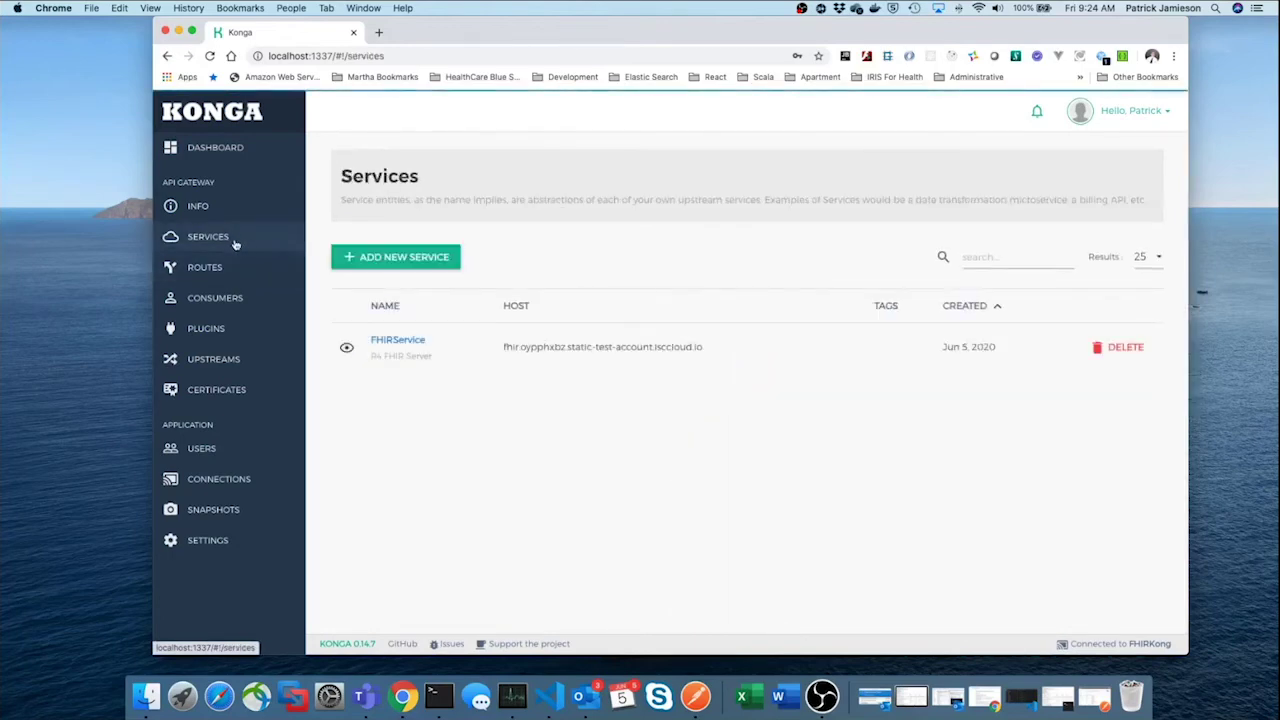
click(400, 342)
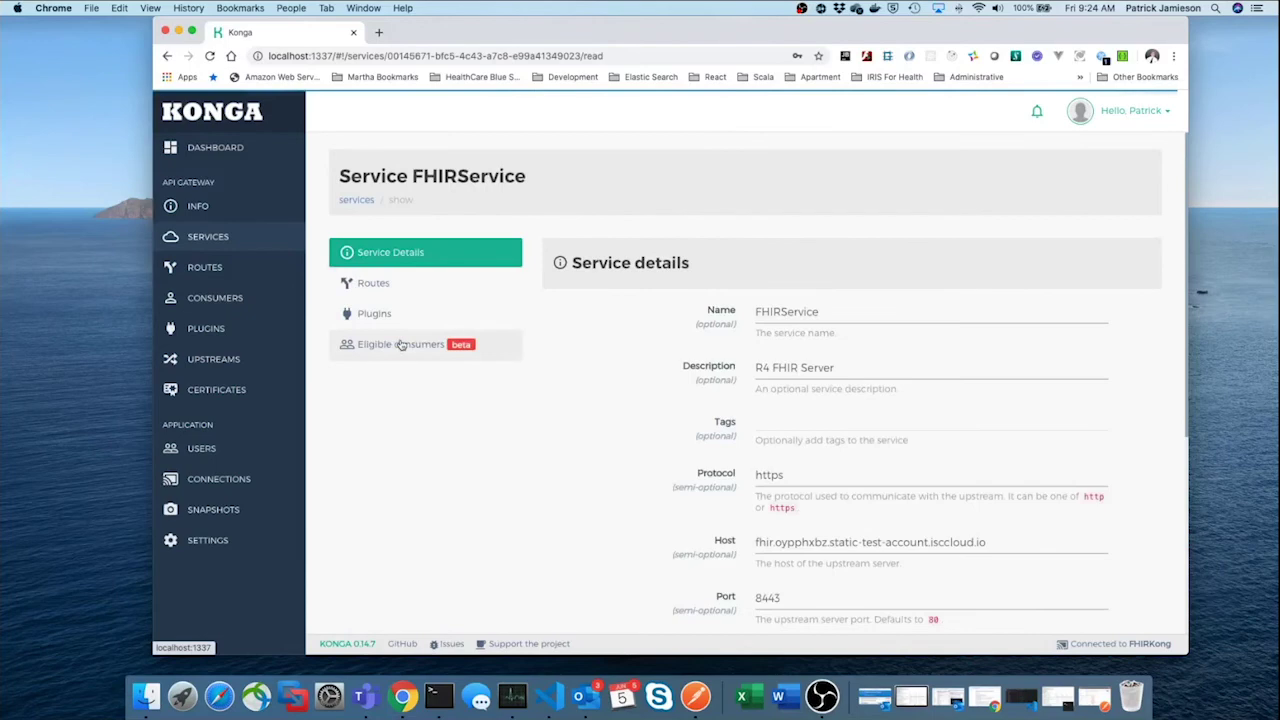
click(373, 284)
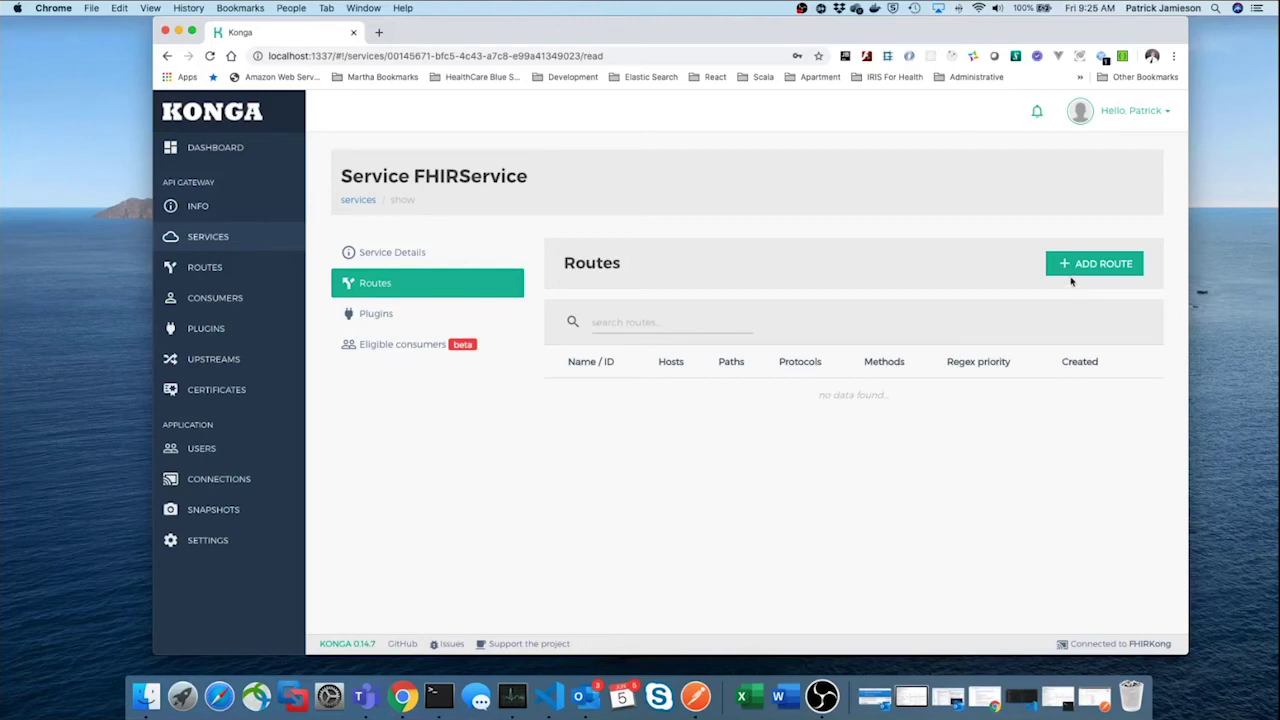
Create a FHIRService route named MainRoute with path /R4, accepting http and https
click(1073, 278)
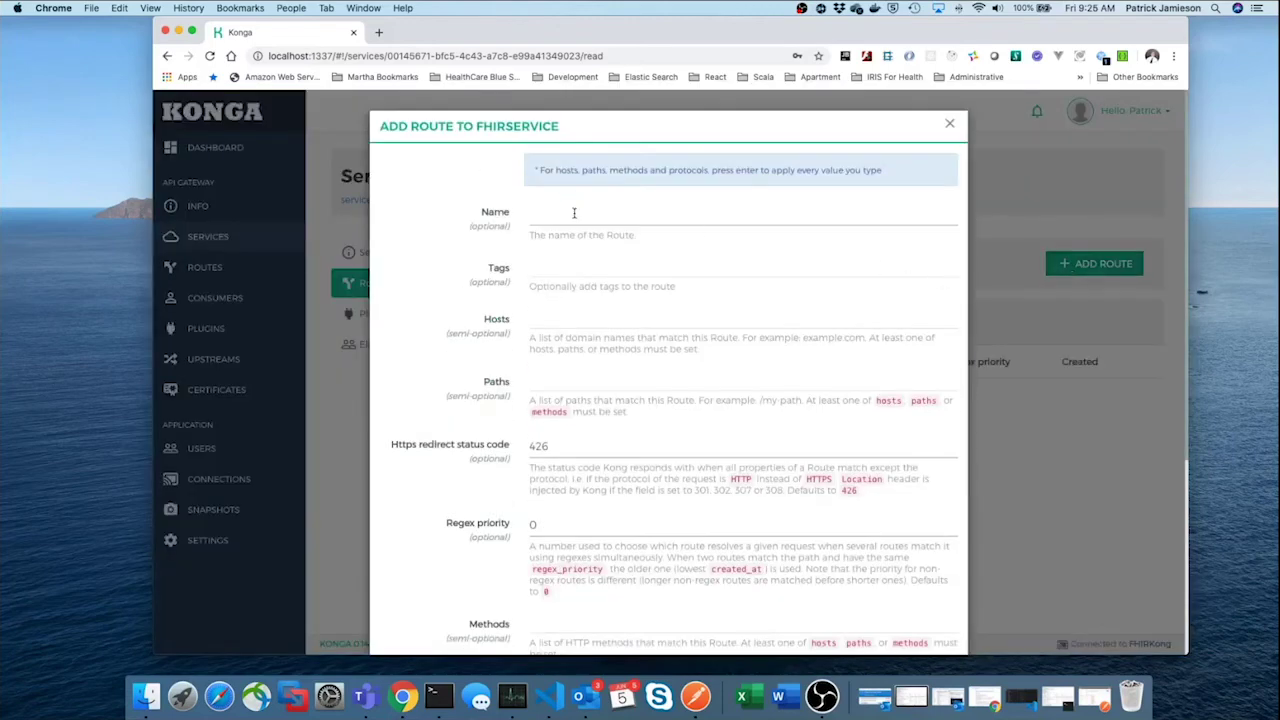
click(574, 213)
text(Ma)
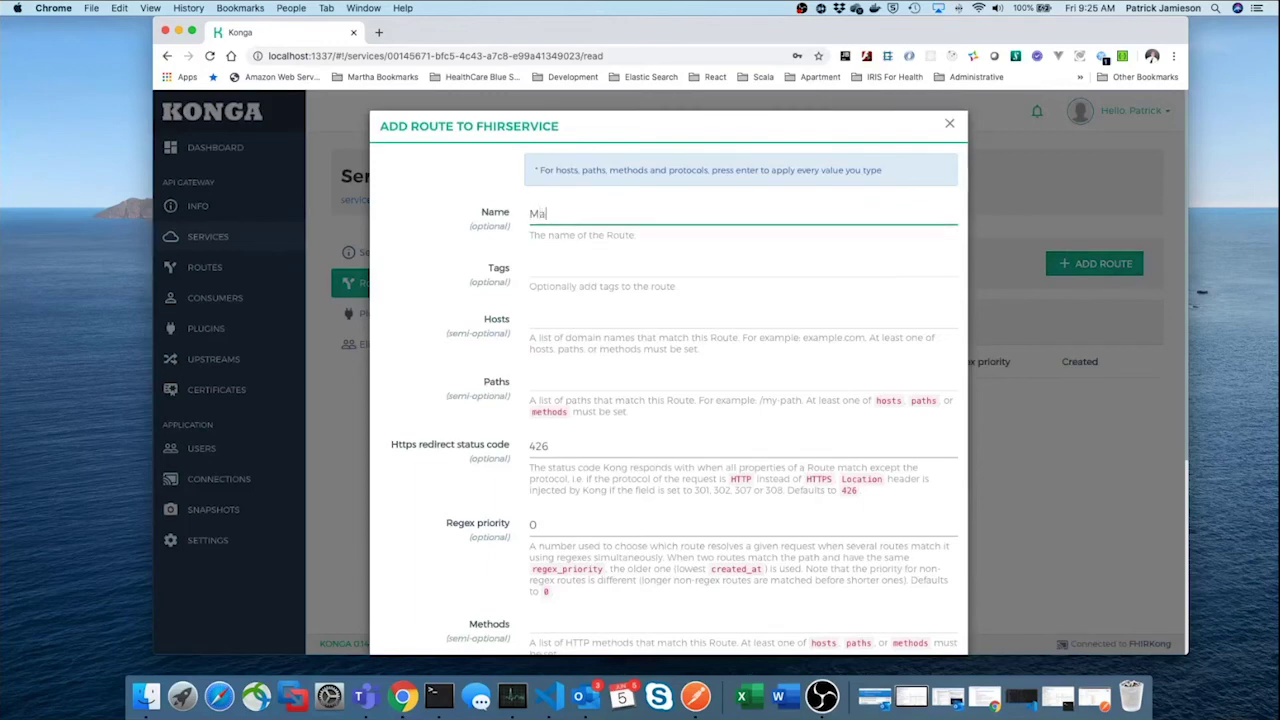
text(inRoute)
click(568, 318)
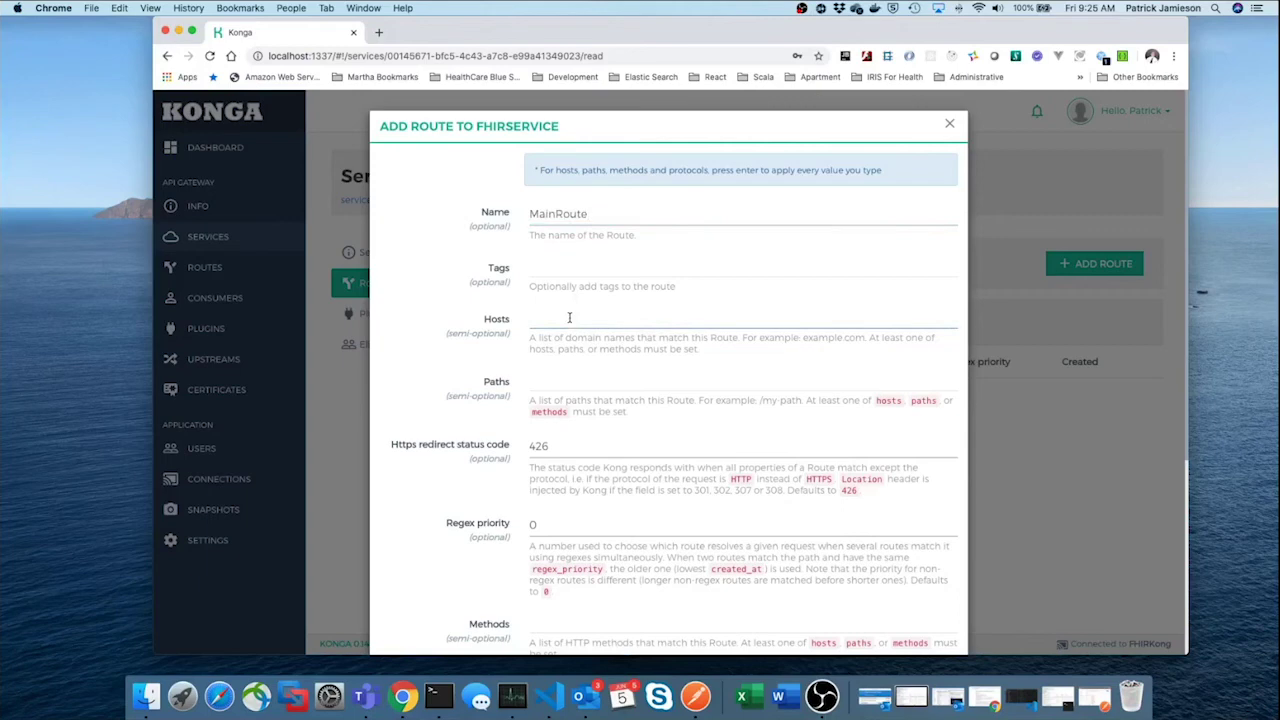
scroll(566, 320, down, 1)
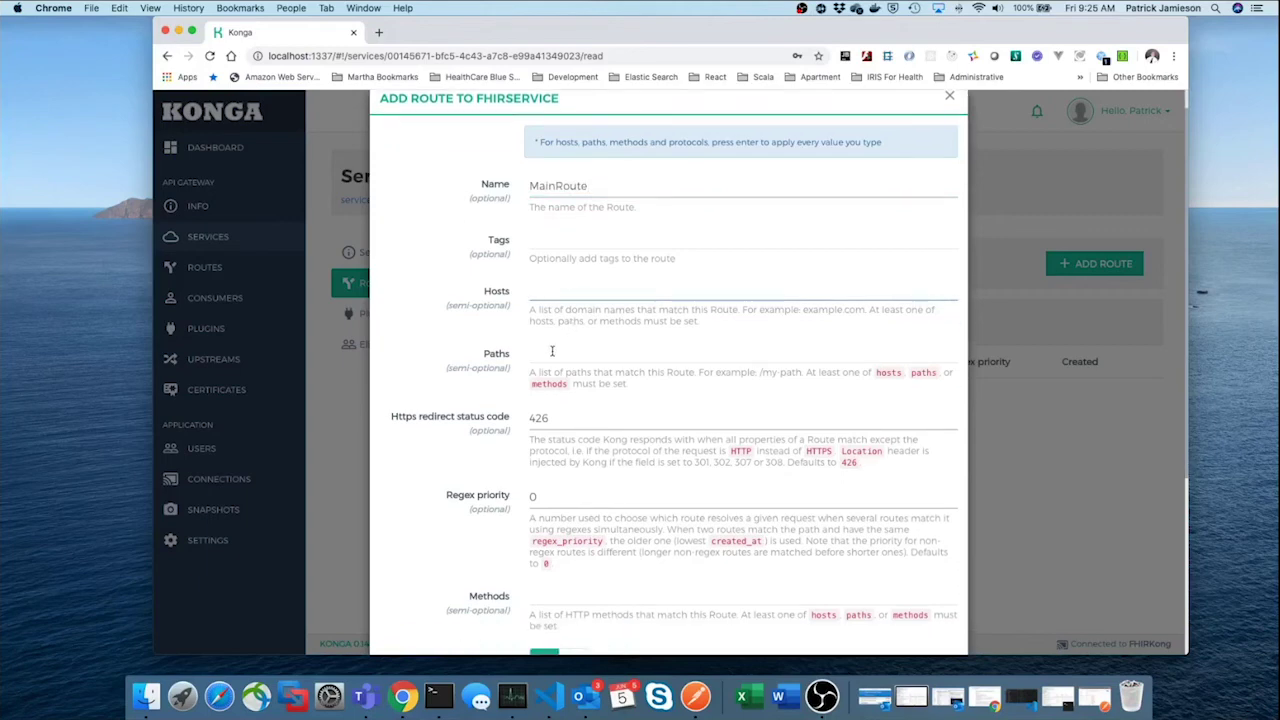
click(552, 352)
text(/R4)
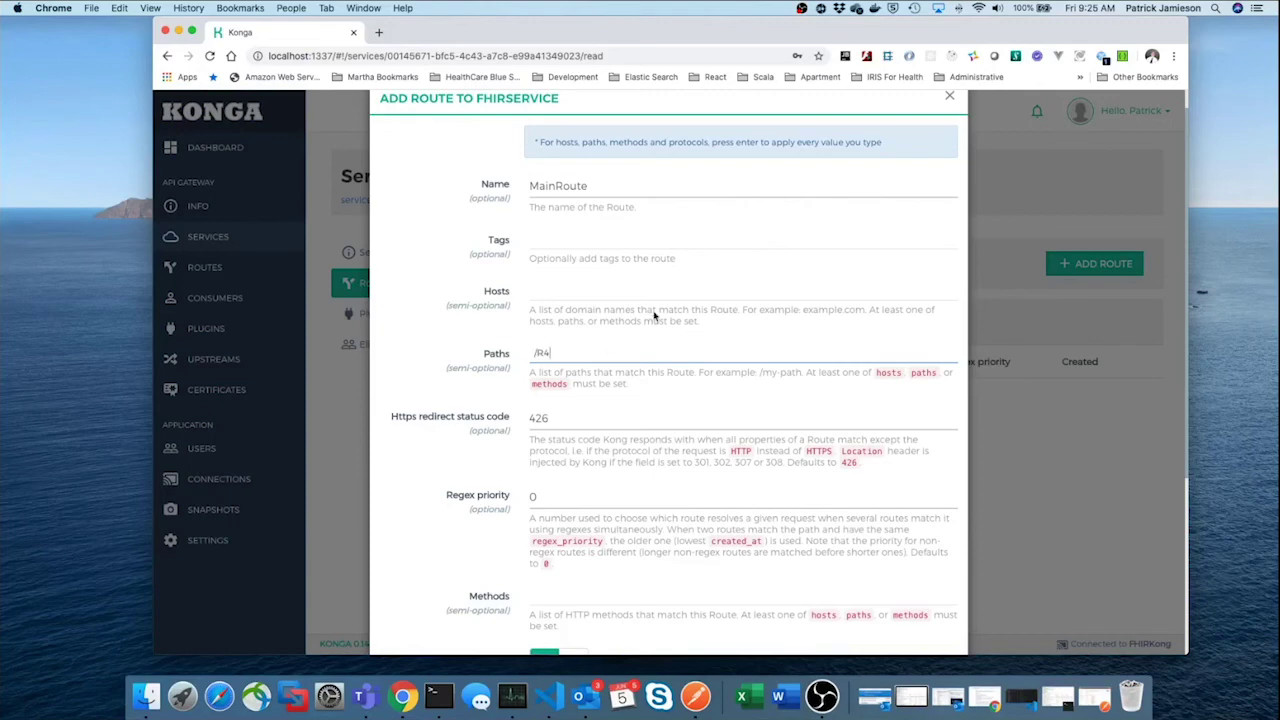
scroll(671, 294, down, 4)
scroll(671, 290, down, 2)
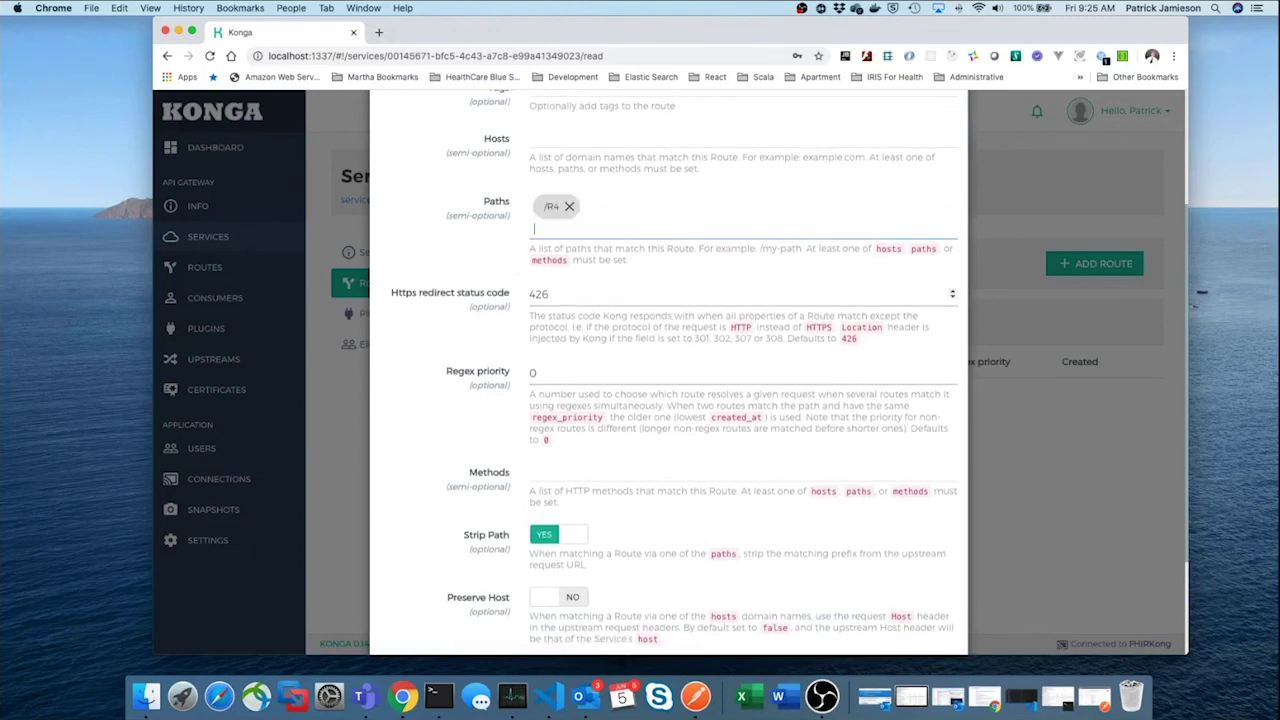
scroll(670, 293, down, 4)
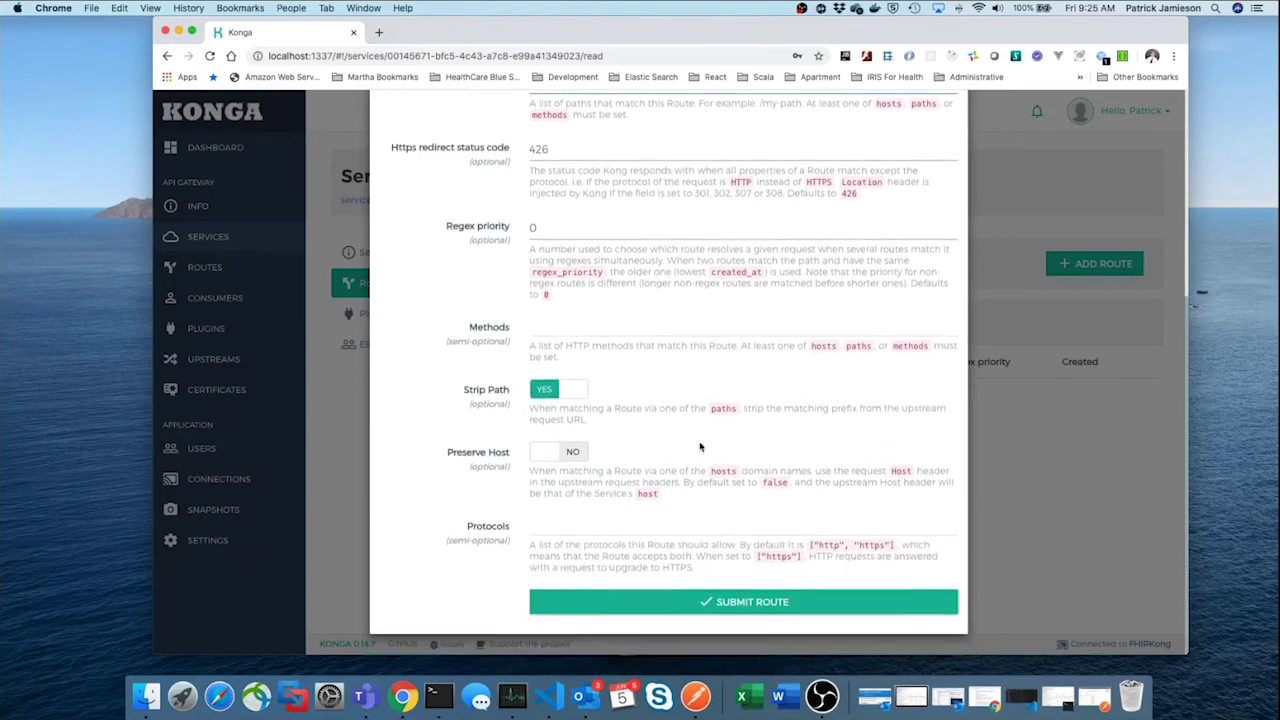
click(761, 605)
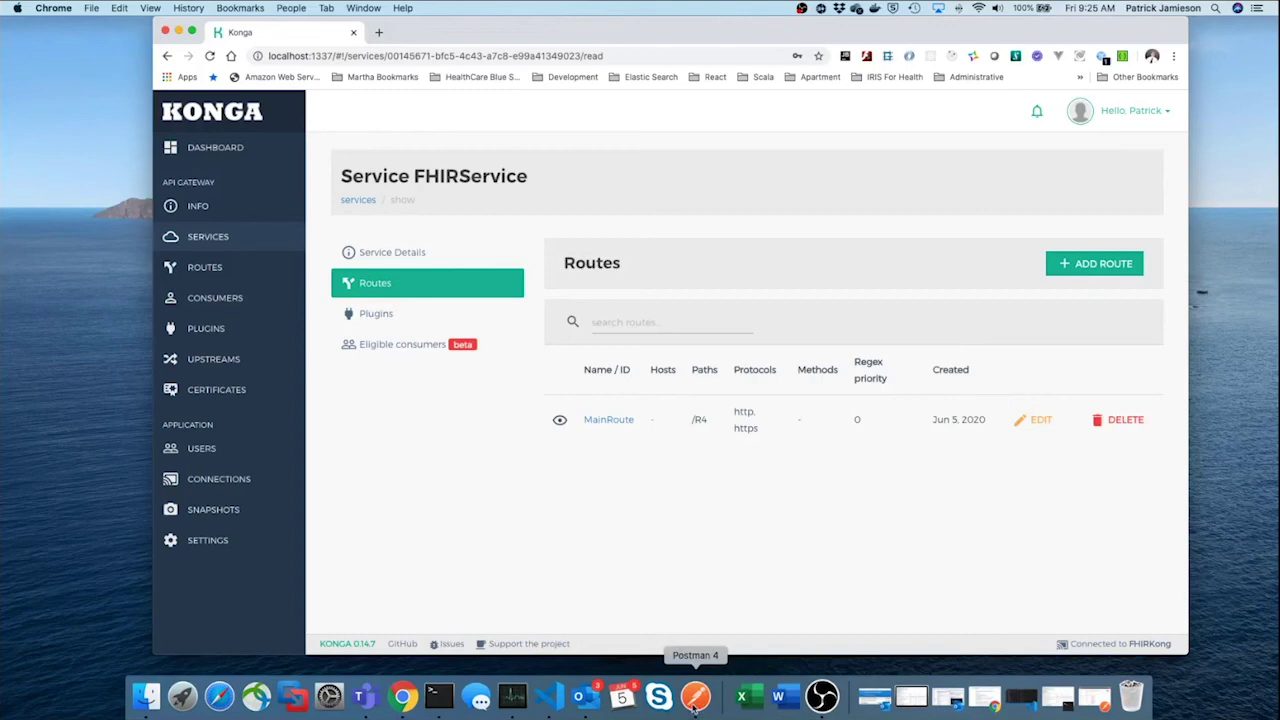
Bring Postman to the front and open the saved basicFHIRServerRequest request
right_click(693, 704)
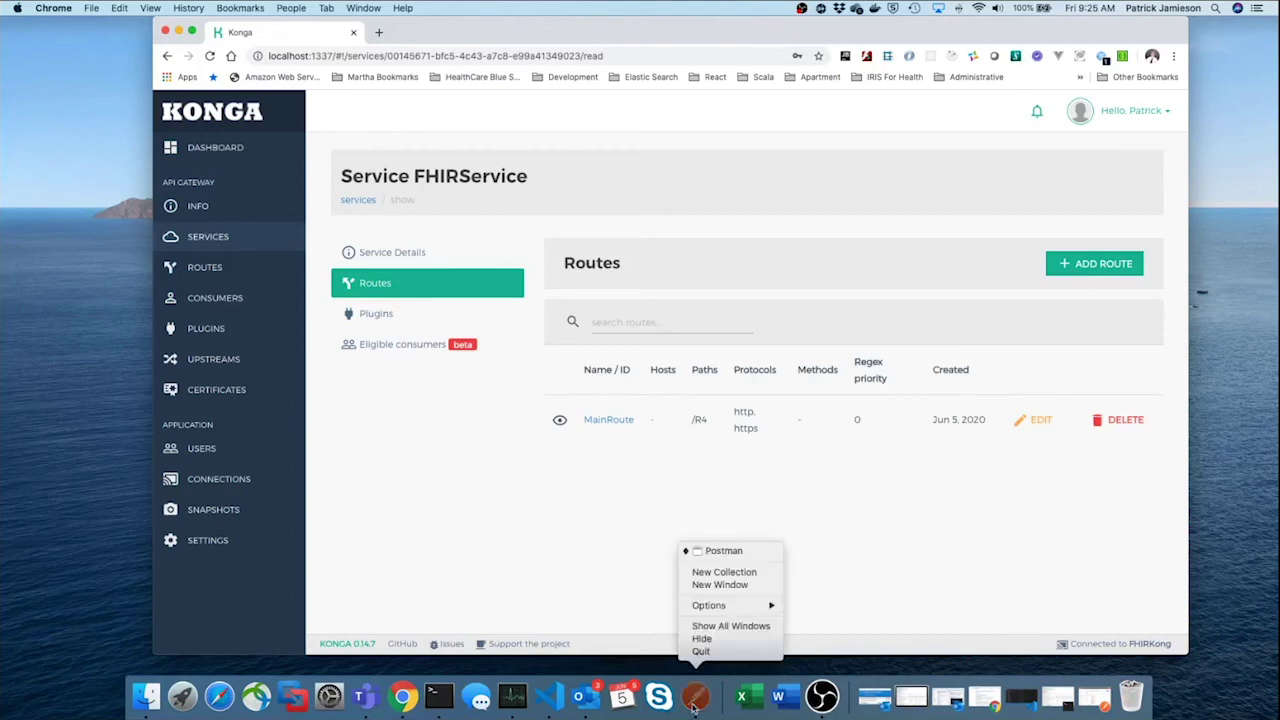
click(723, 552)
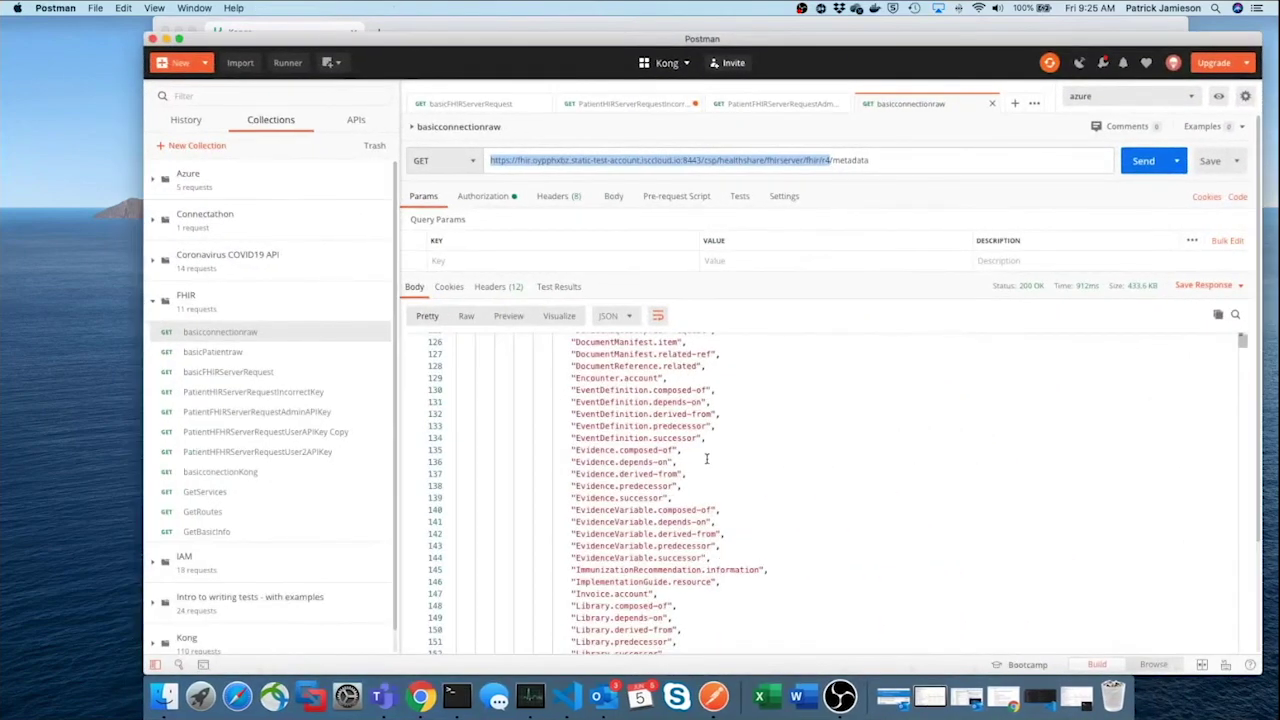
click(273, 377)
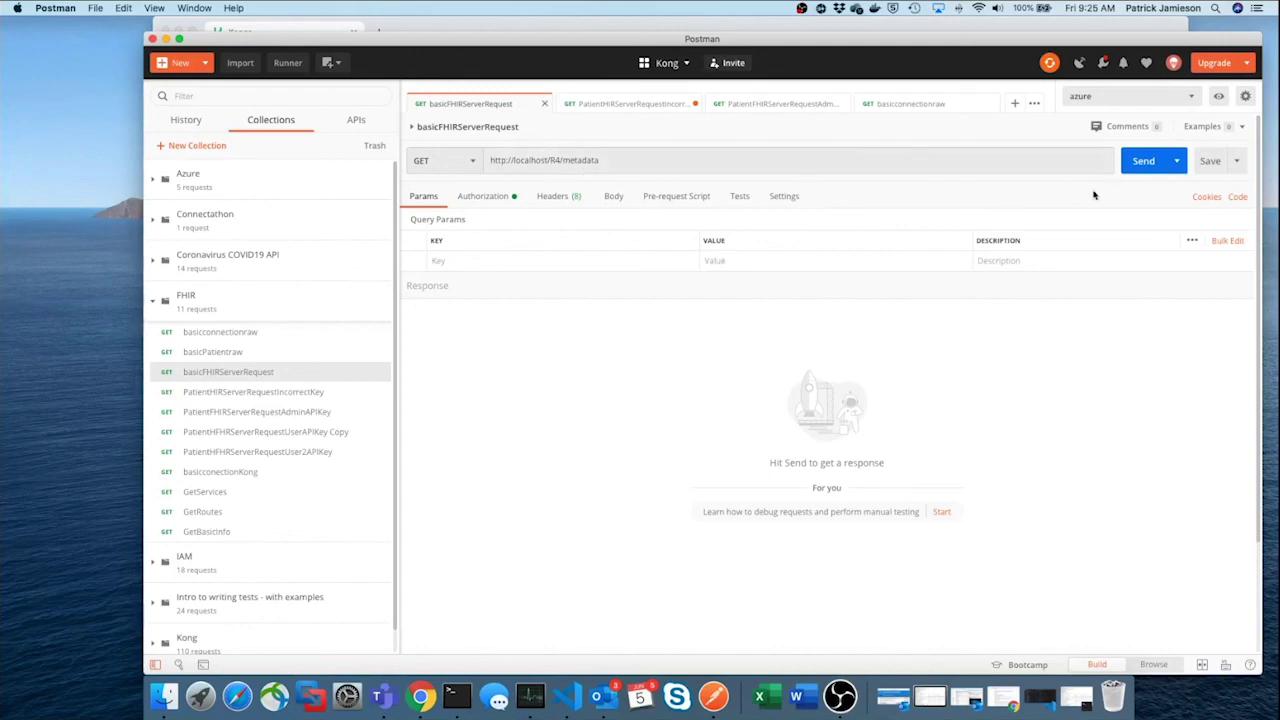
click(1136, 172)
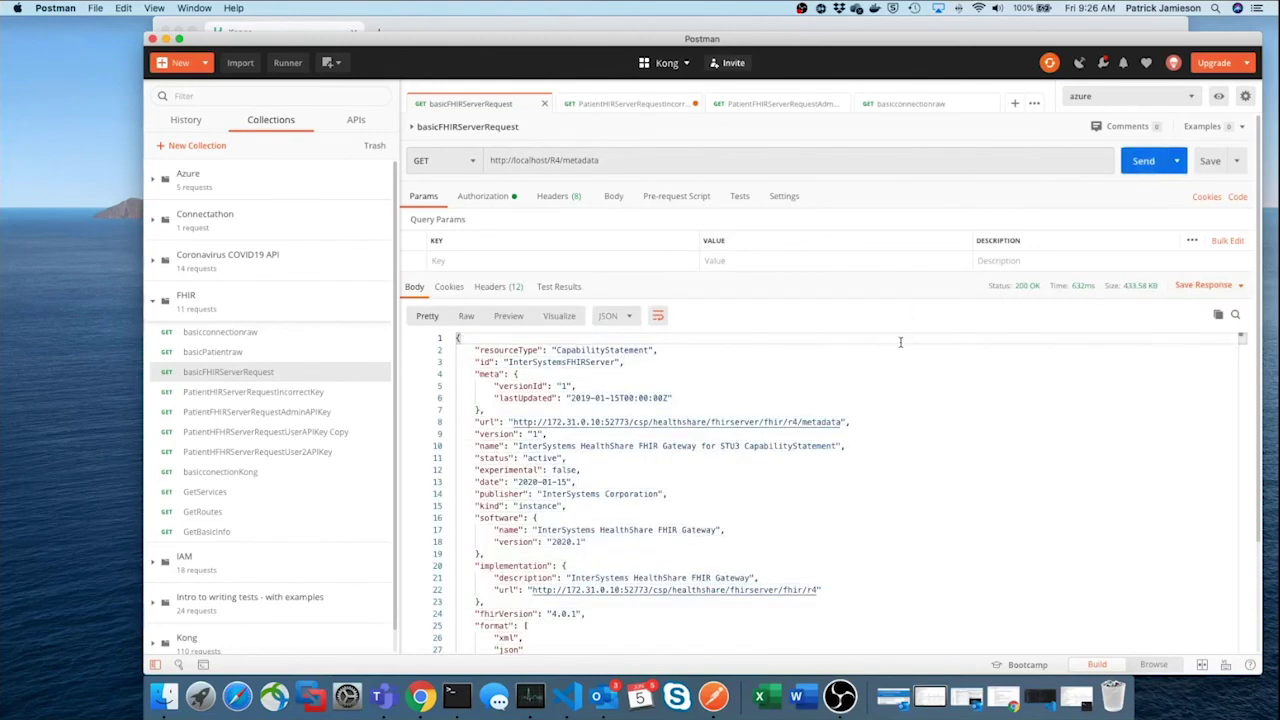
scroll(911, 371, down, 10)
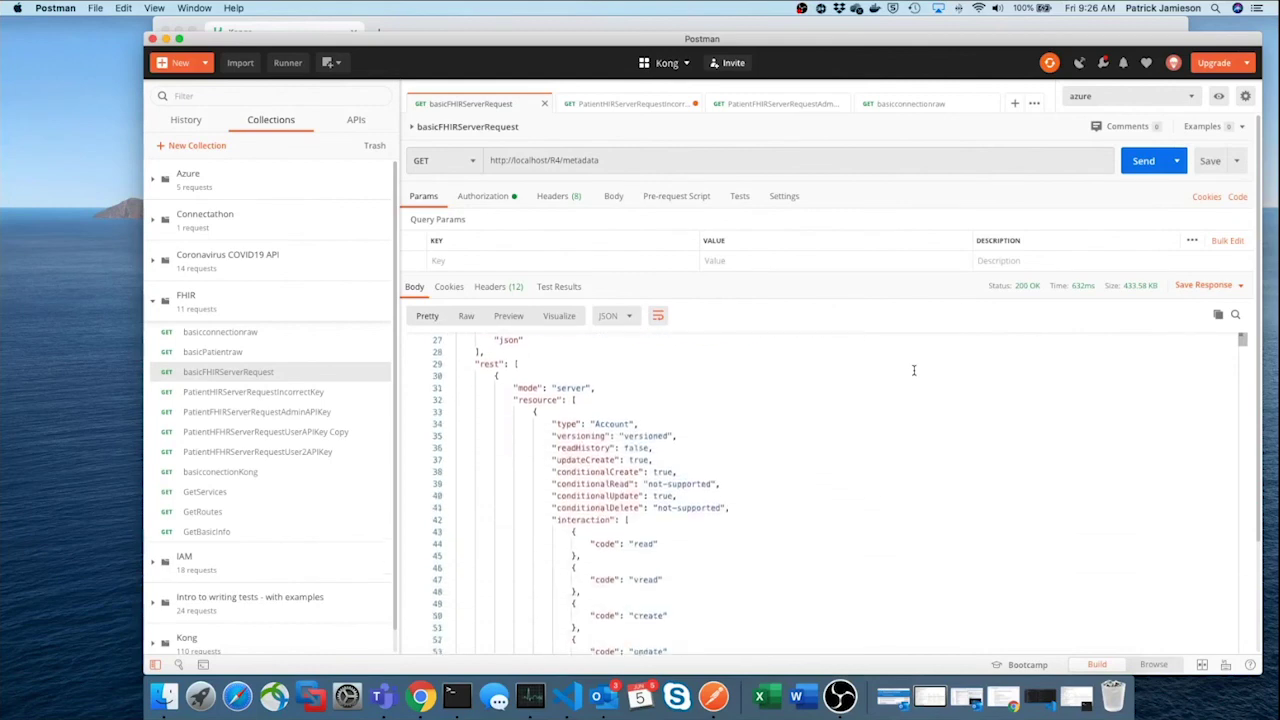
scroll(913, 370, down, 5)
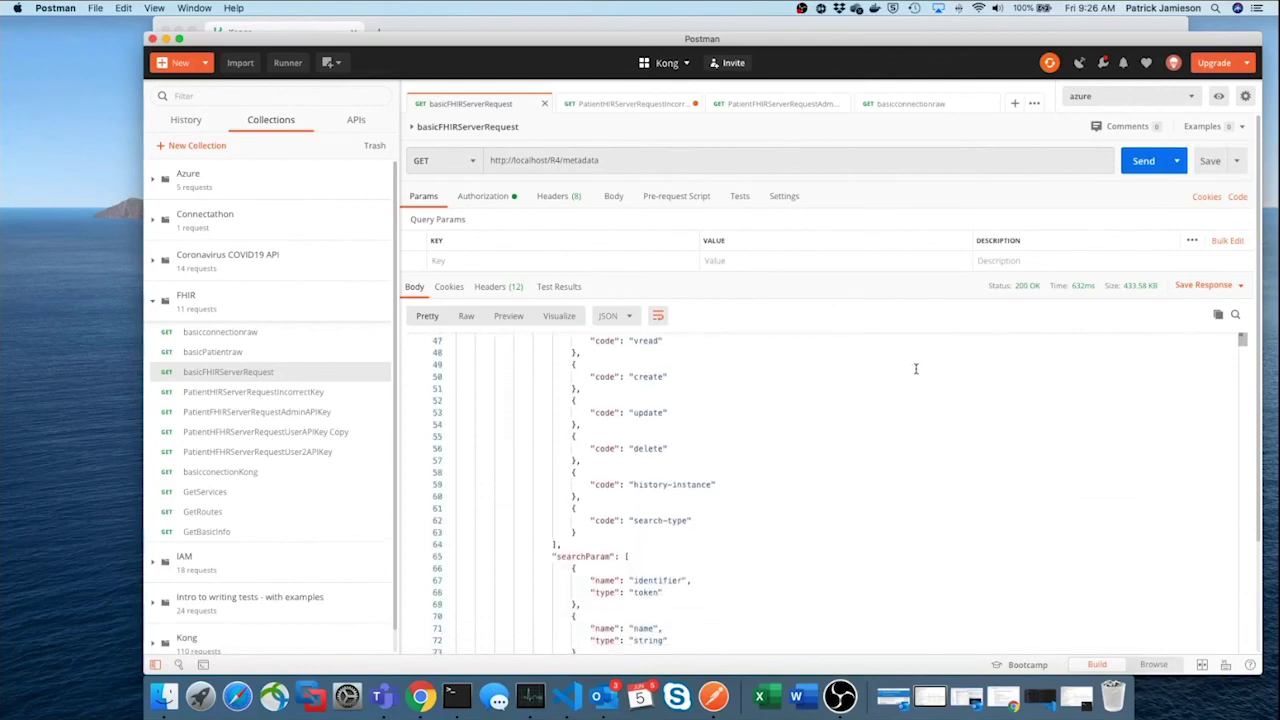
scroll(915, 364, down, 4)
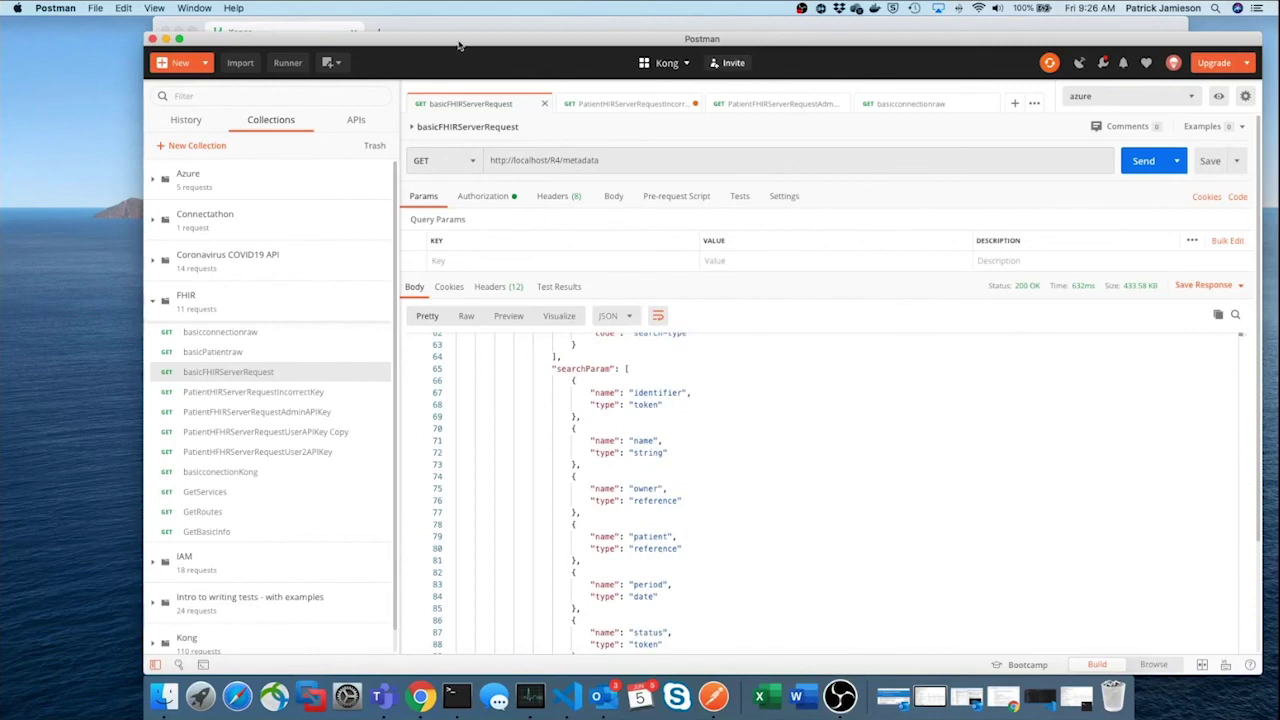
click(166, 39)
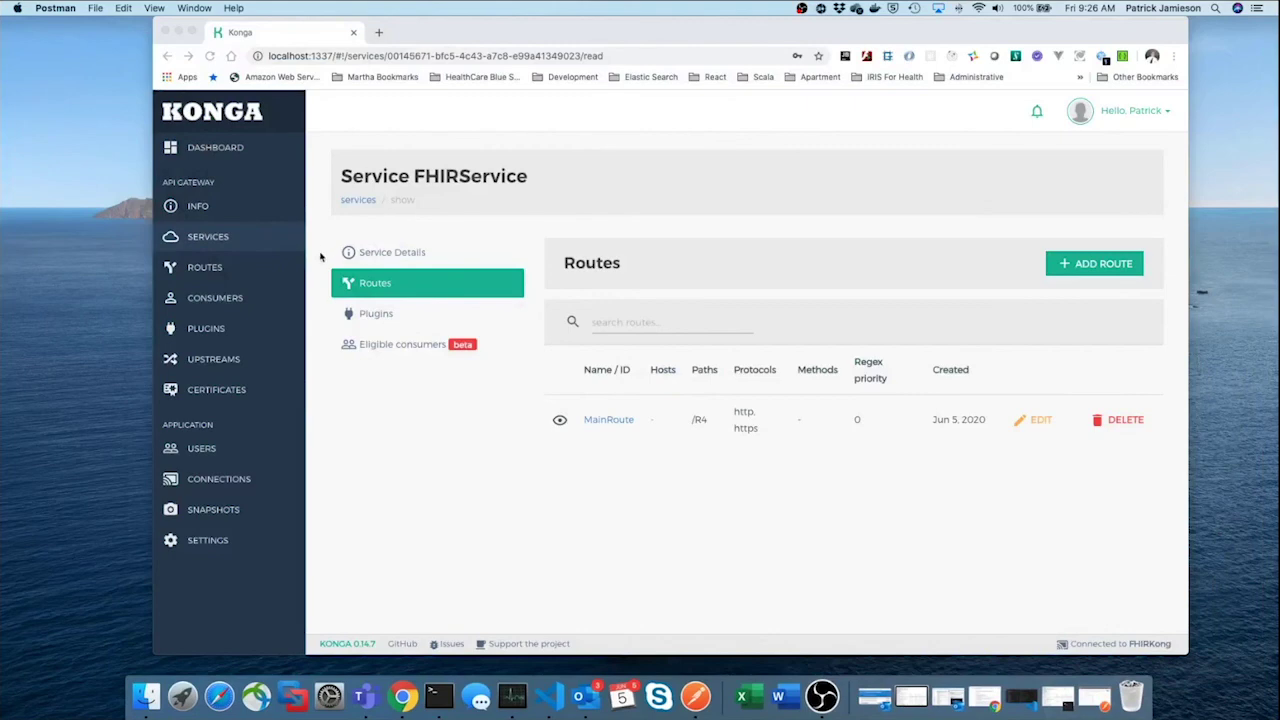
Open Konga's Consumers page in Chrome, showing an empty consumer list
click(242, 302)
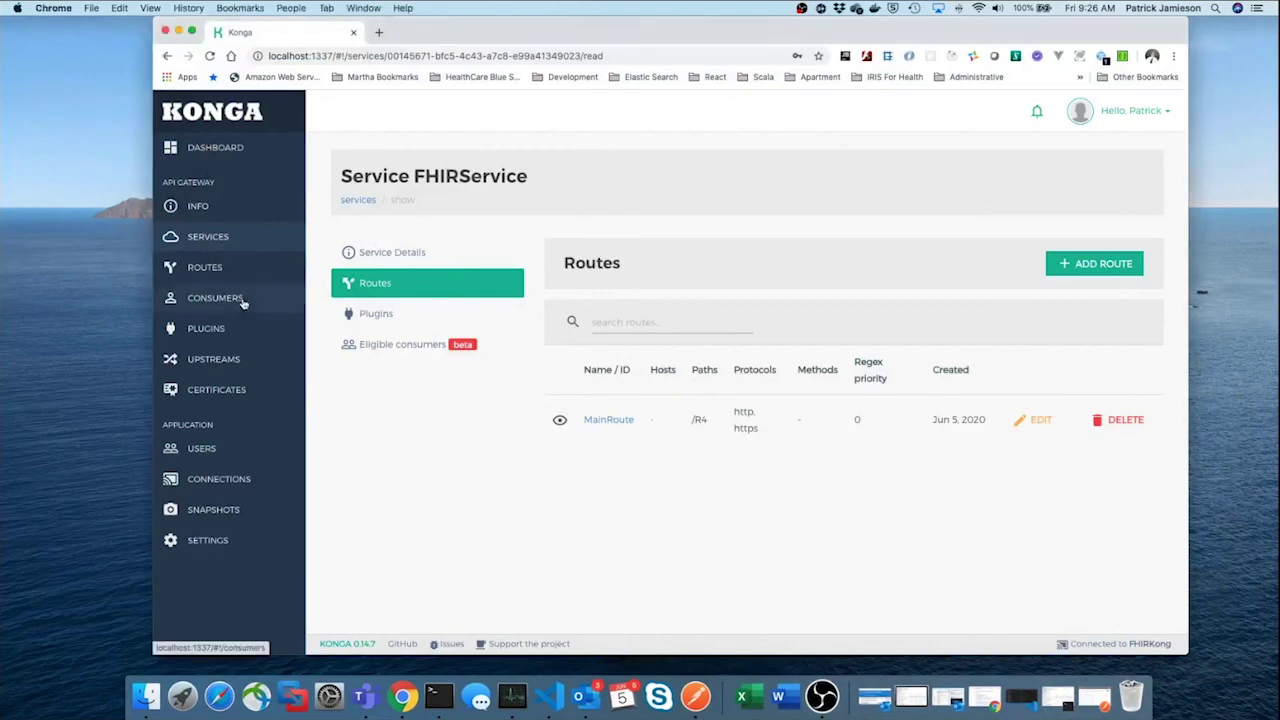
click(242, 302)
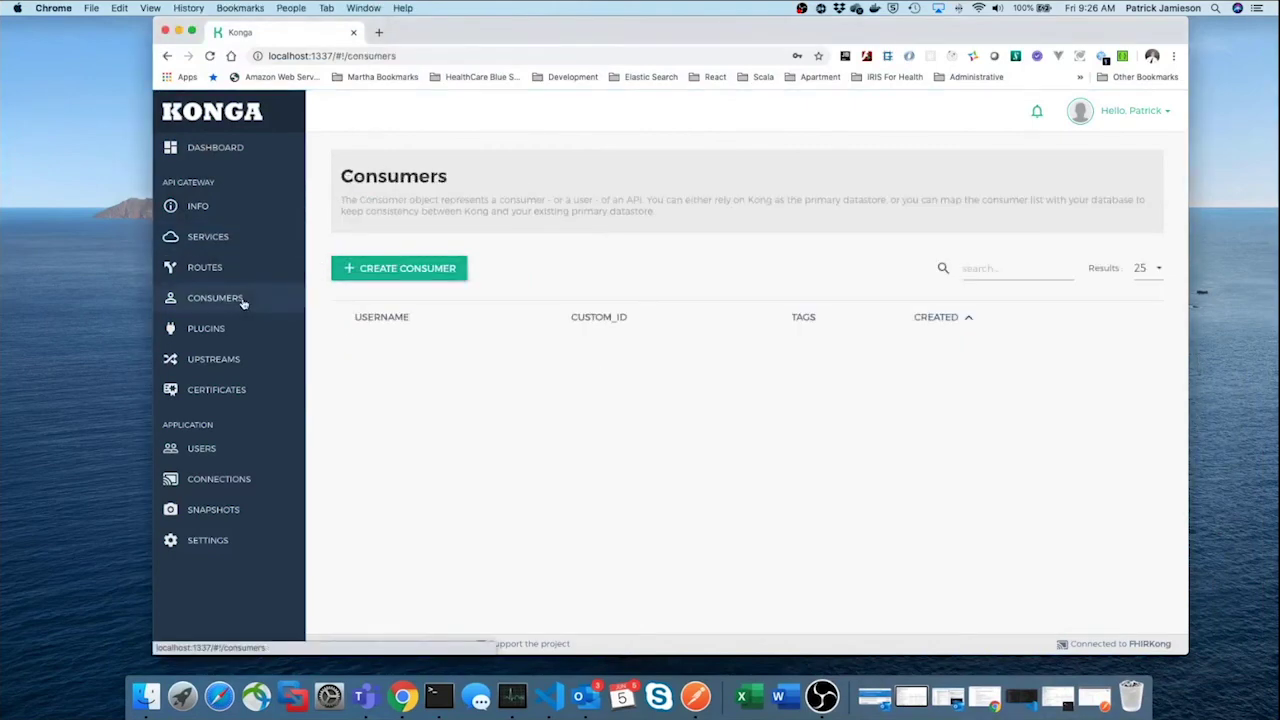